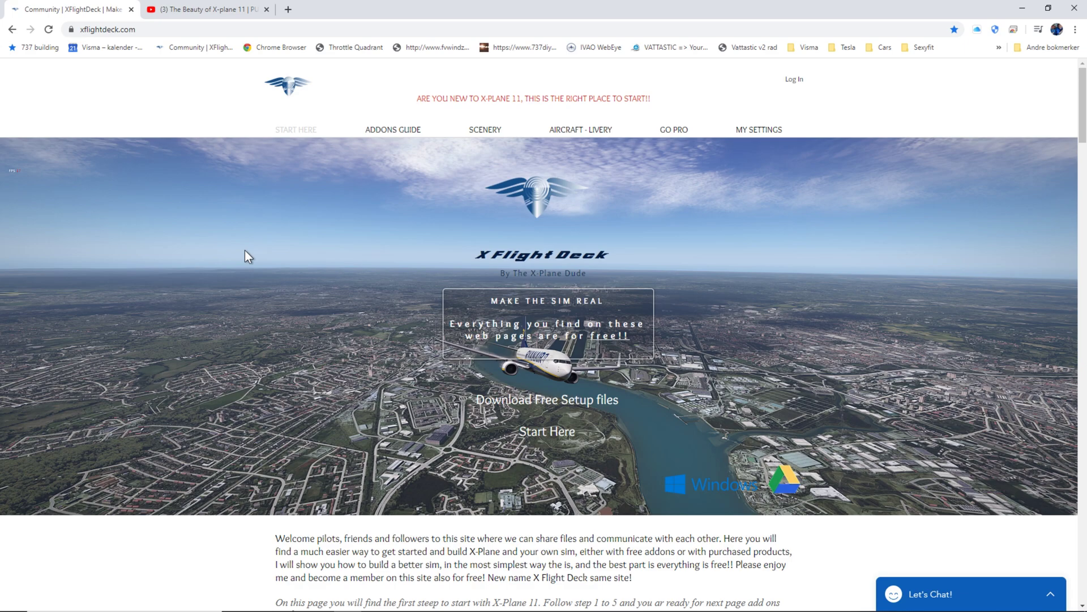
# Play and then pause 'The Beauty of X-Plane 11' teaser video.
pyautogui.scroll(-3, 434, 341)
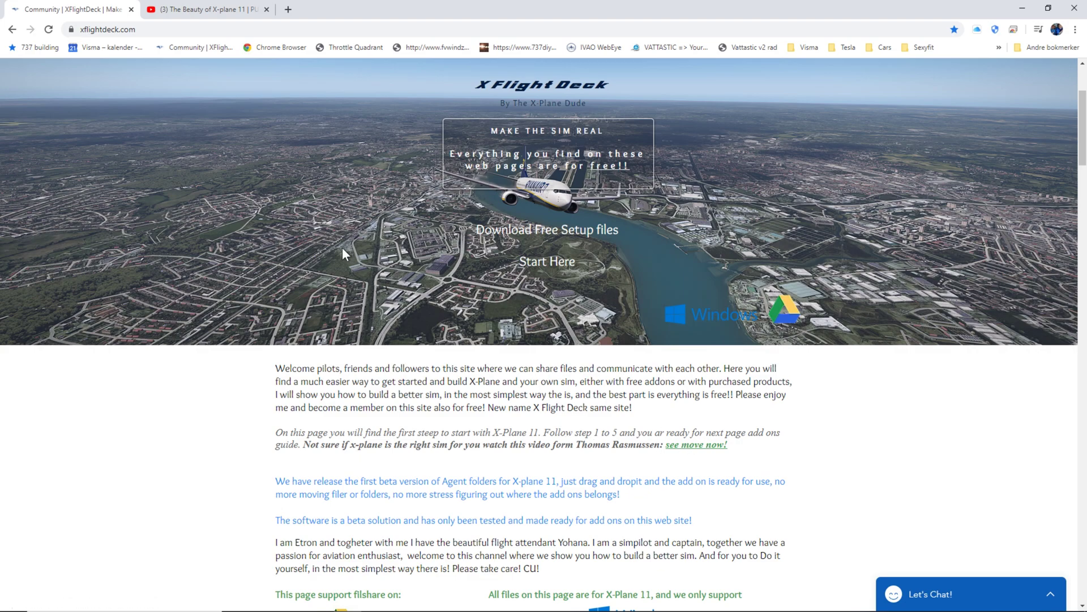
pyautogui.click(184, 9)
pyautogui.click(332, 264)
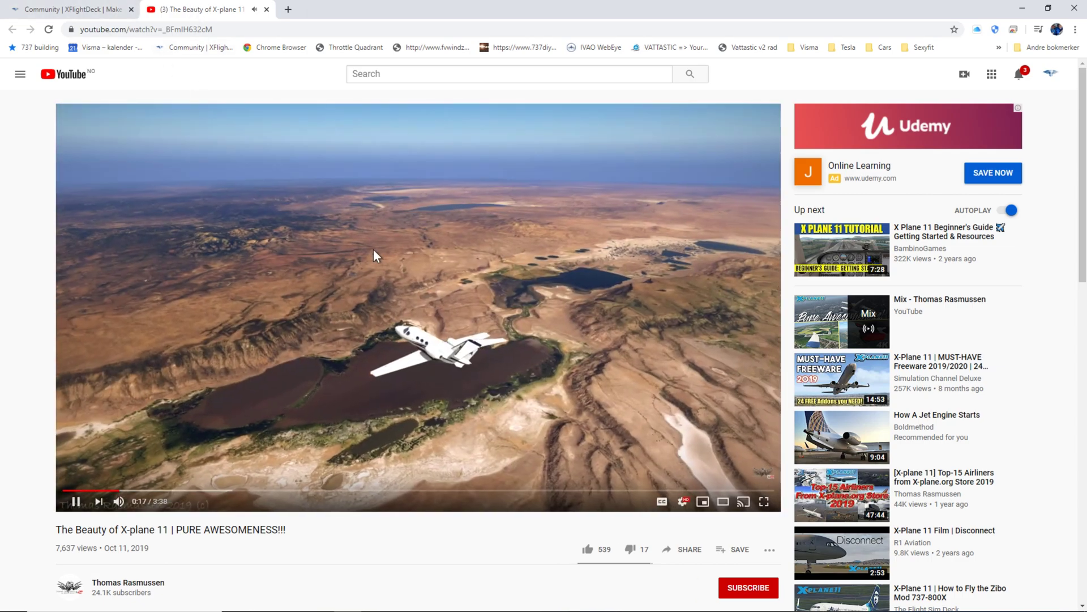
pyautogui.click(376, 256)
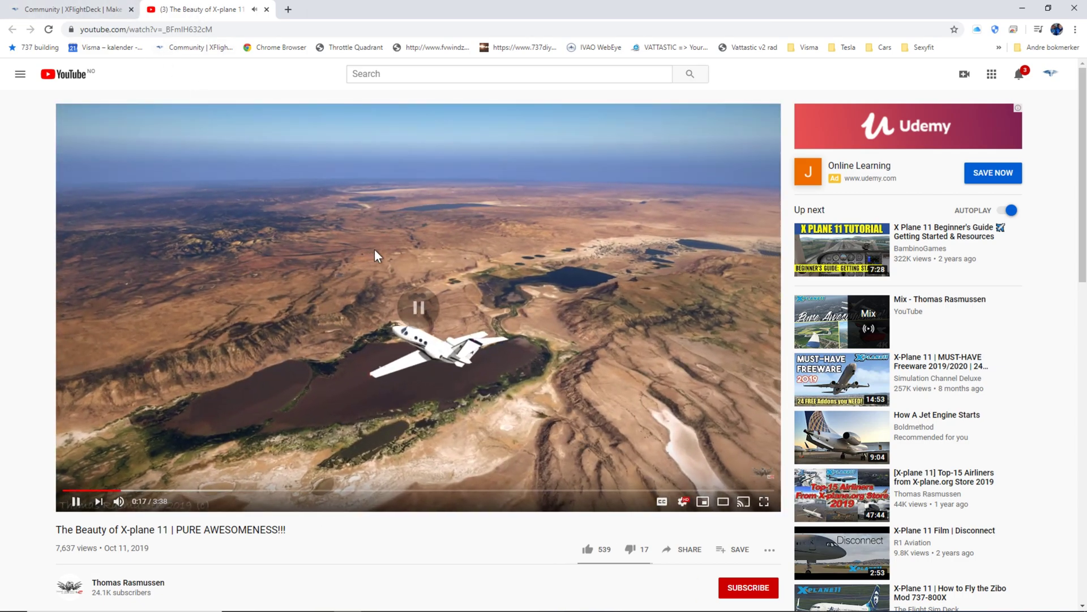
# Back on the XFlightDeck page, scroll to DOWNLOAD and open the Google Drive folder.
pyautogui.click(73, 9)
pyautogui.scroll(-5, 504, 291)
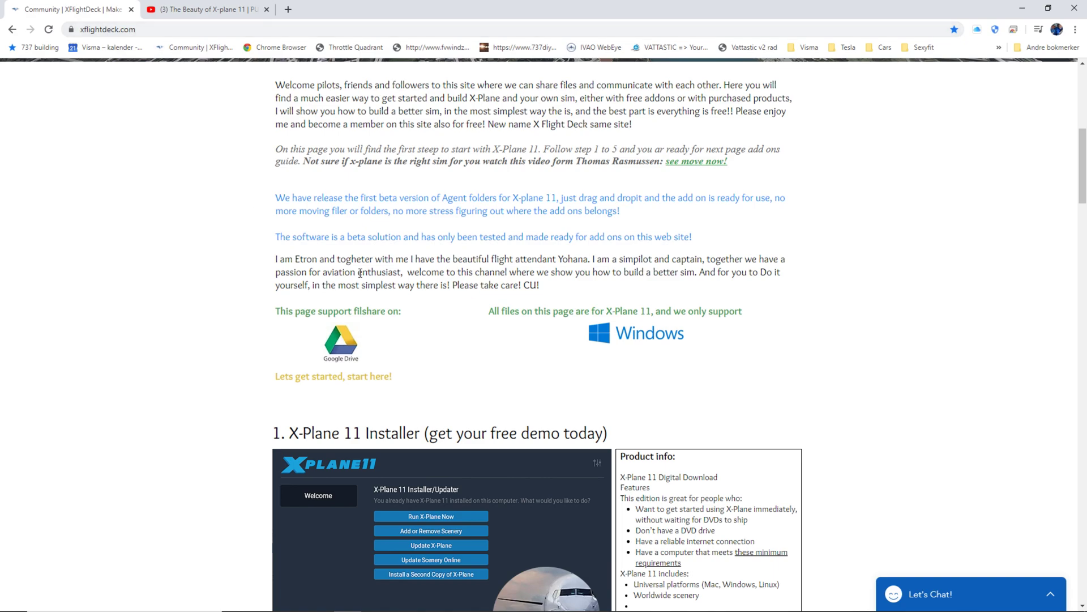
pyautogui.scroll(-4, 369, 294)
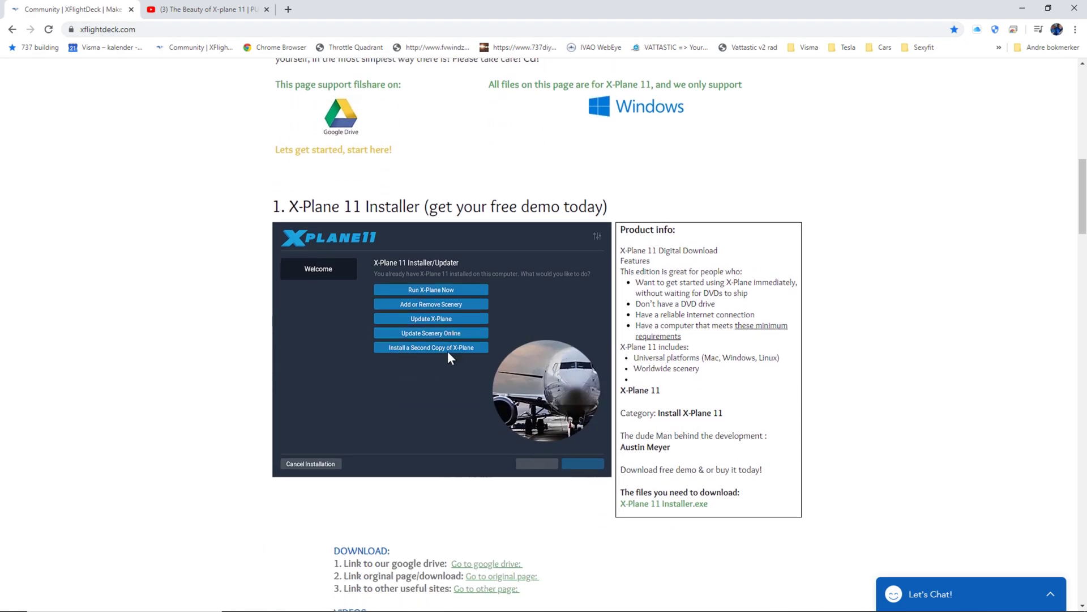
pyautogui.scroll(-1, 500, 374)
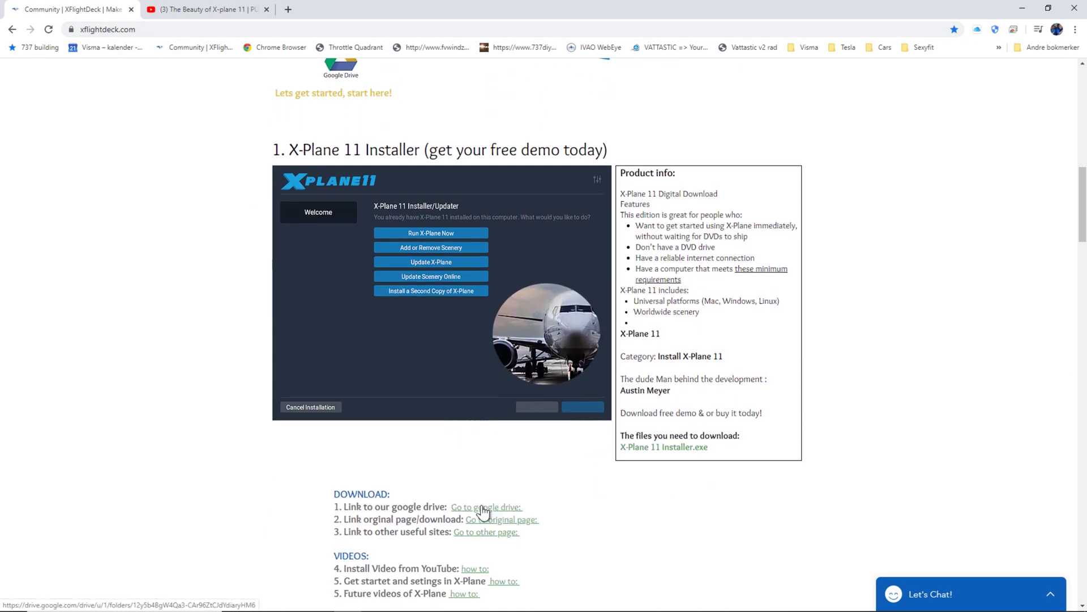
pyautogui.click(487, 506)
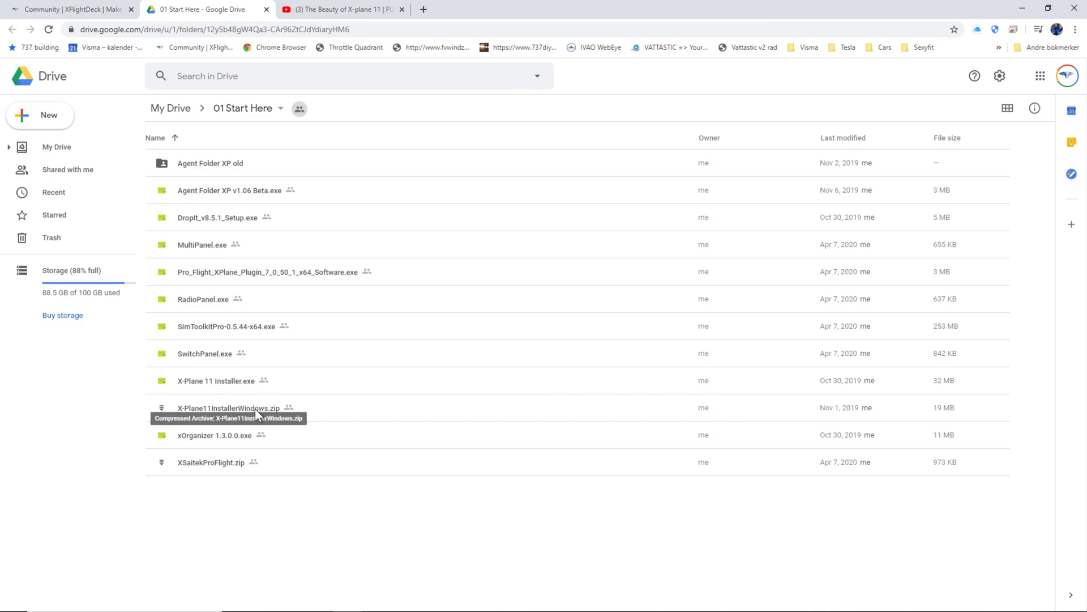
# Leave the 01 Start Here Drive folder and return to the XFlightDeck tab.
pyautogui.click(102, 5)
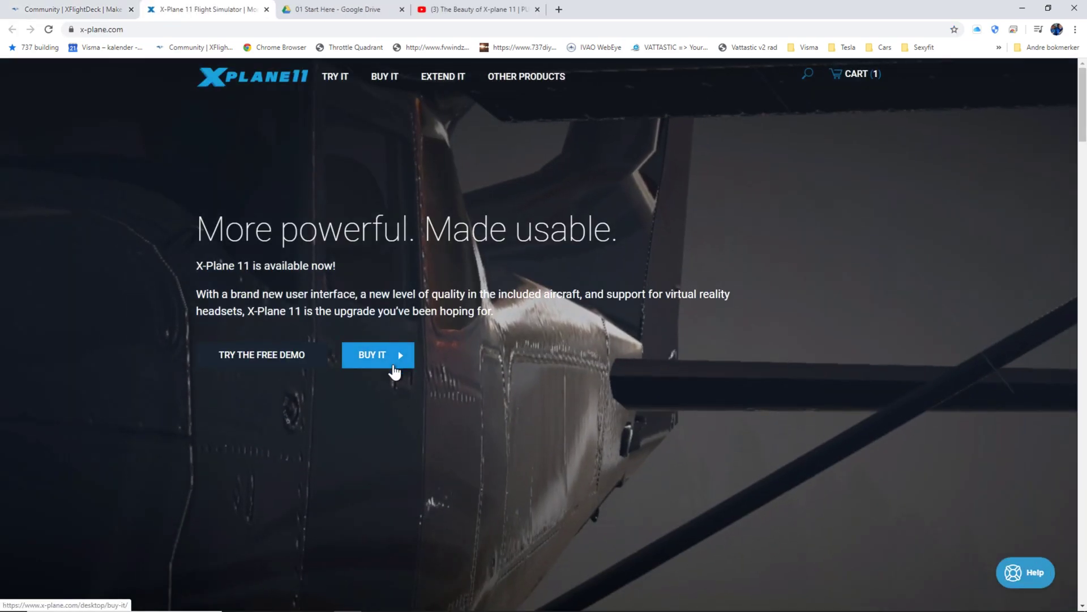
# Download the X-Plane 11 installer from x-plane.com's TRY IT page and reveal it in Downloads.
pyautogui.click(385, 358)
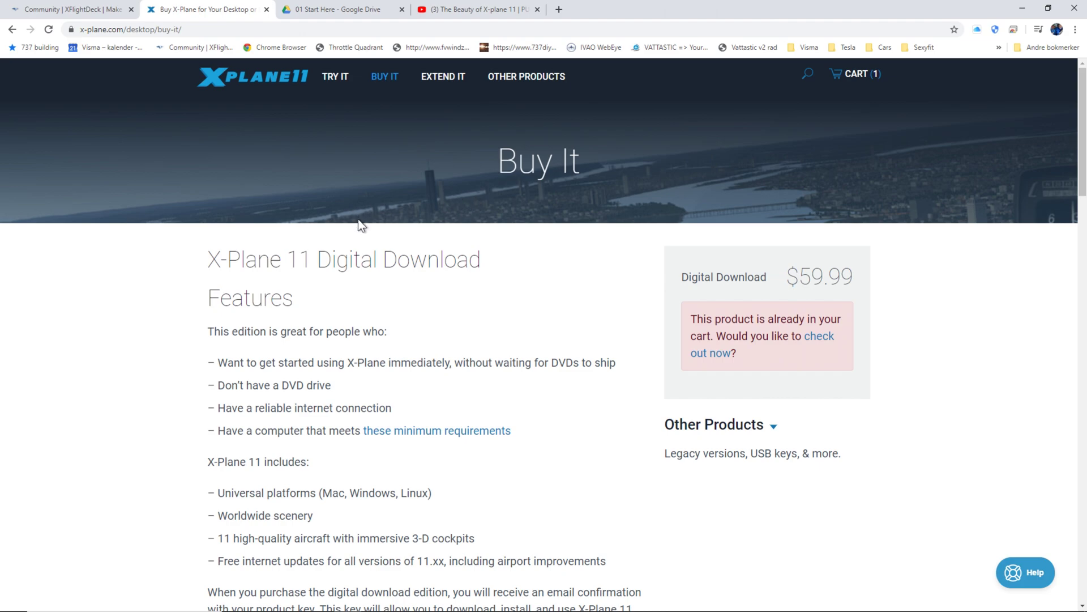
pyautogui.click(337, 78)
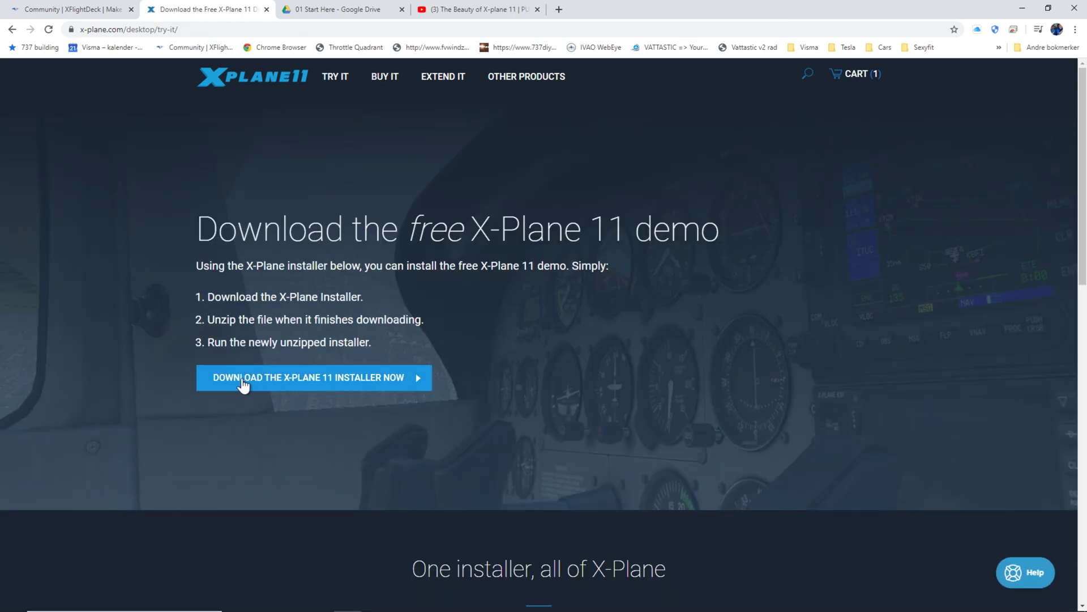
pyautogui.click(301, 383)
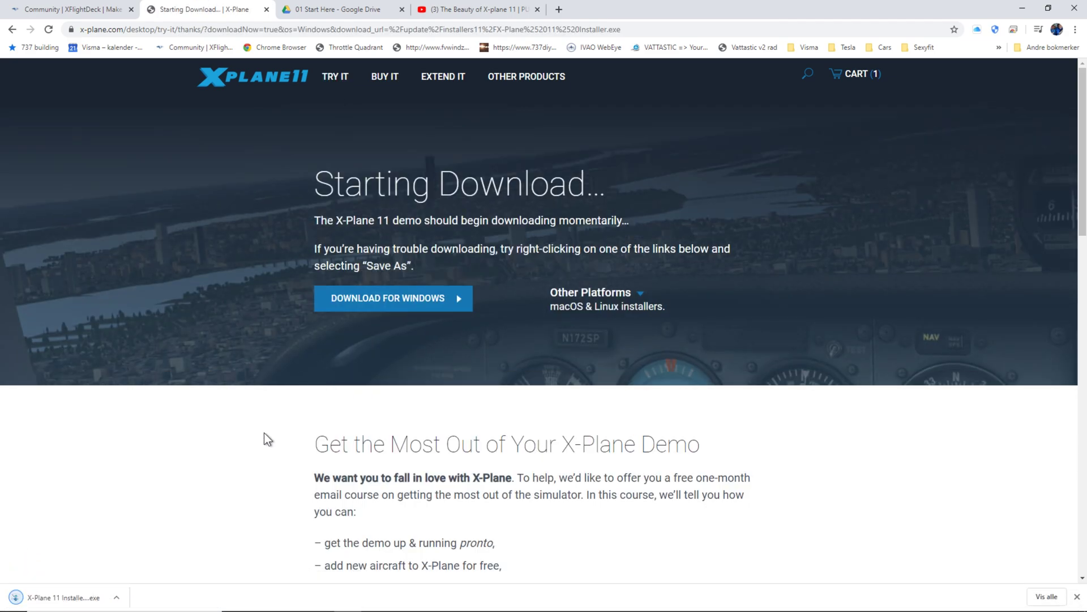
pyautogui.click(119, 601)
pyautogui.click(142, 557)
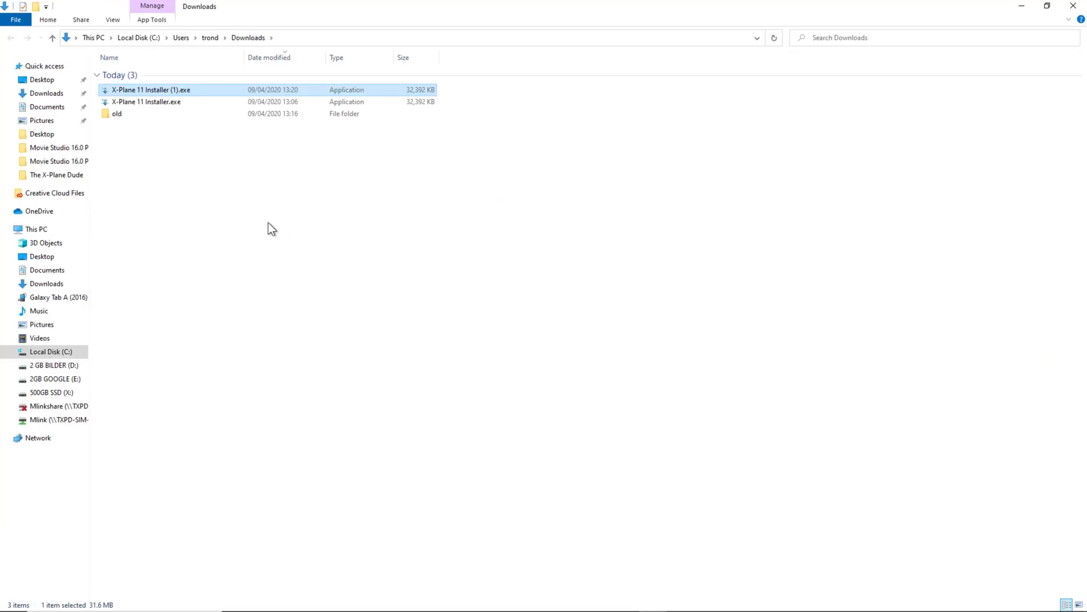
# Delete the duplicate X-Plane 11 Installer (1).exe, browse Local Disk (C:), and return to Downloads.
pyautogui.press('Delete')
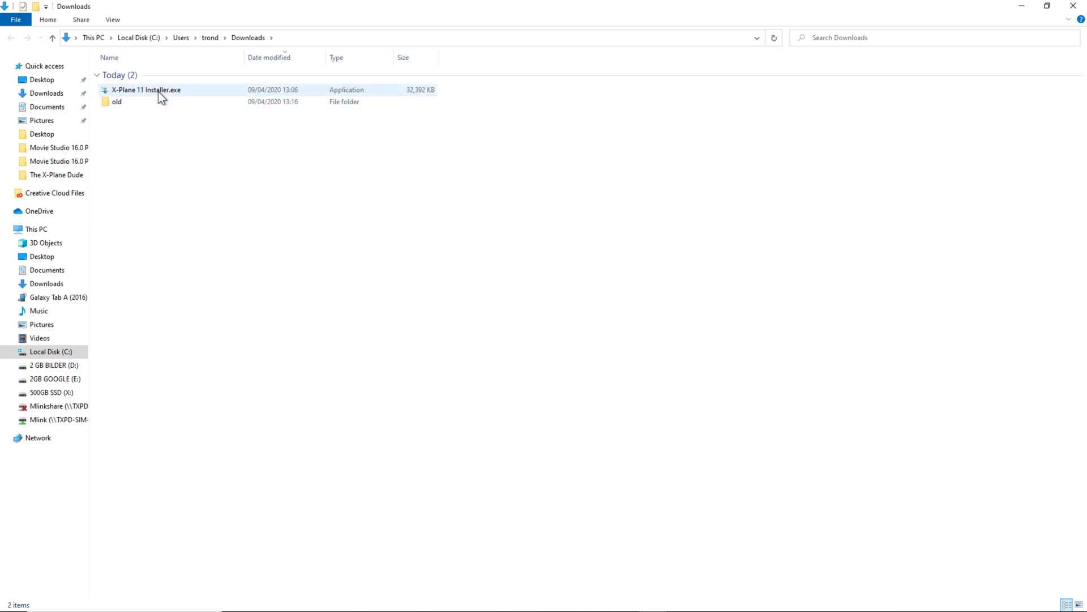
pyautogui.click(63, 357)
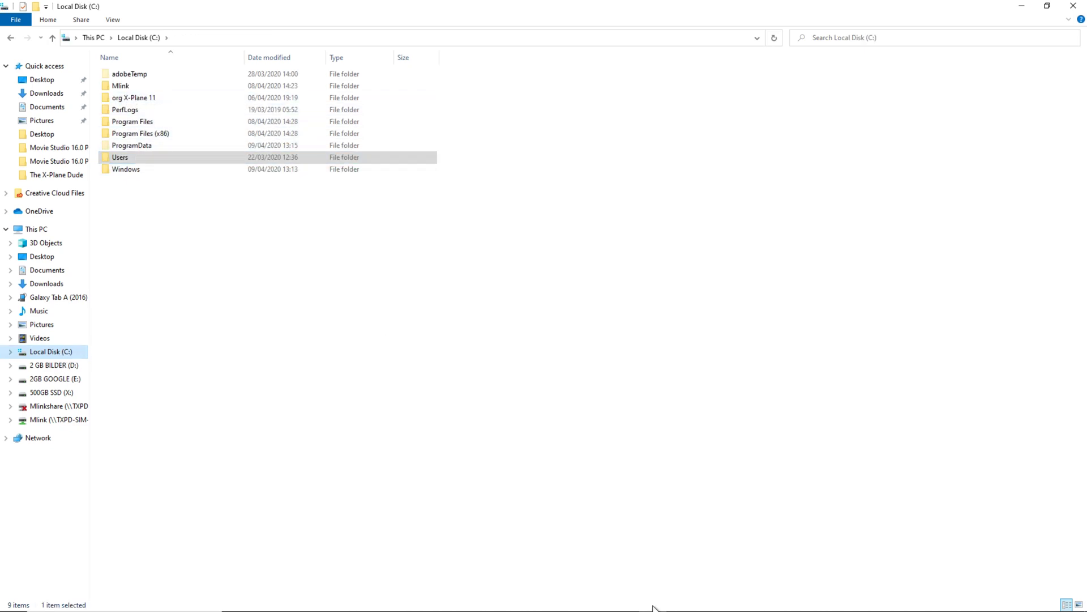
pyautogui.moveTo(654, 609)
pyautogui.click(950, 601)
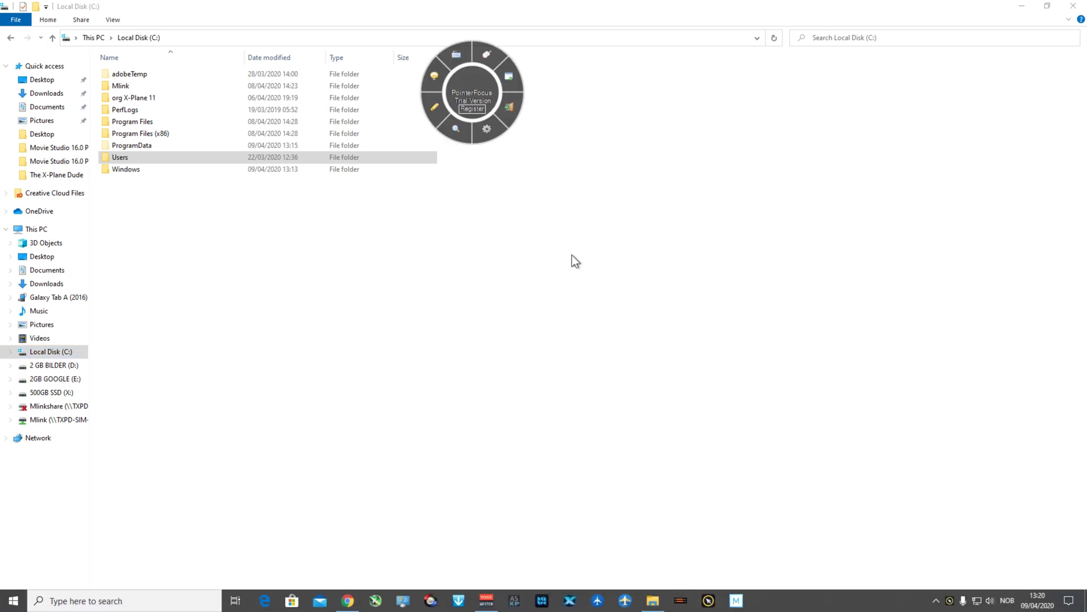
pyautogui.click(509, 76)
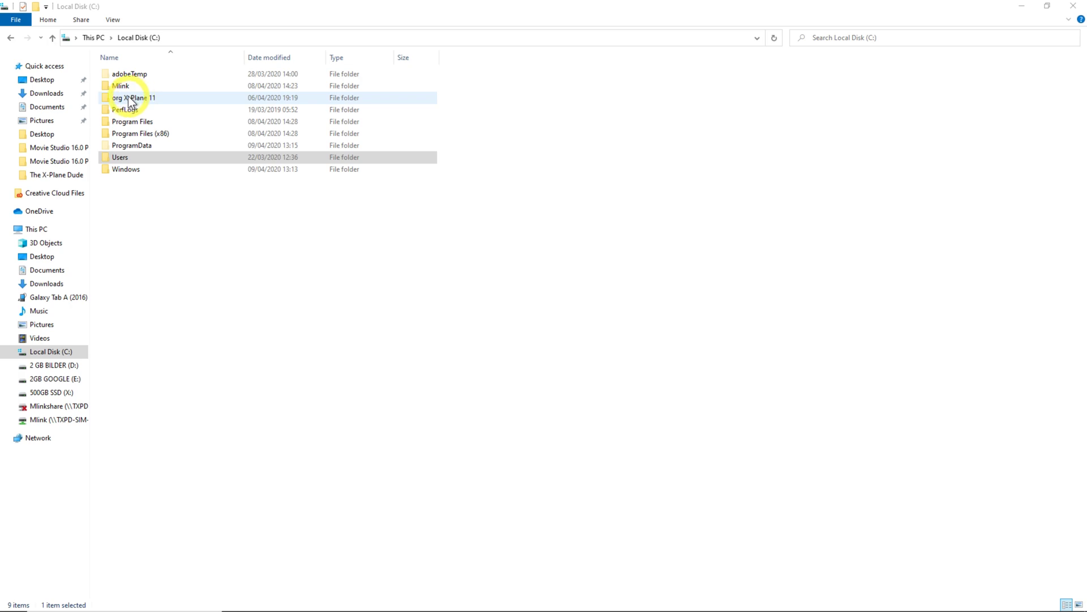
pyautogui.click(51, 283)
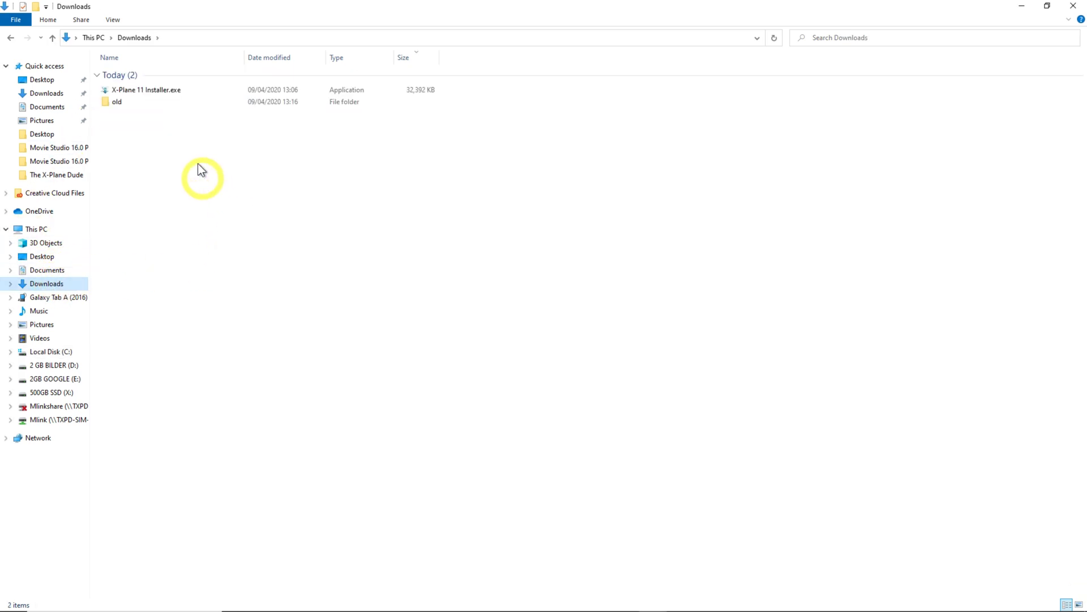
# Launch X-Plane 11 Installer.exe, submit the product key, and choose to change the install location.
pyautogui.doubleClick(131, 91)
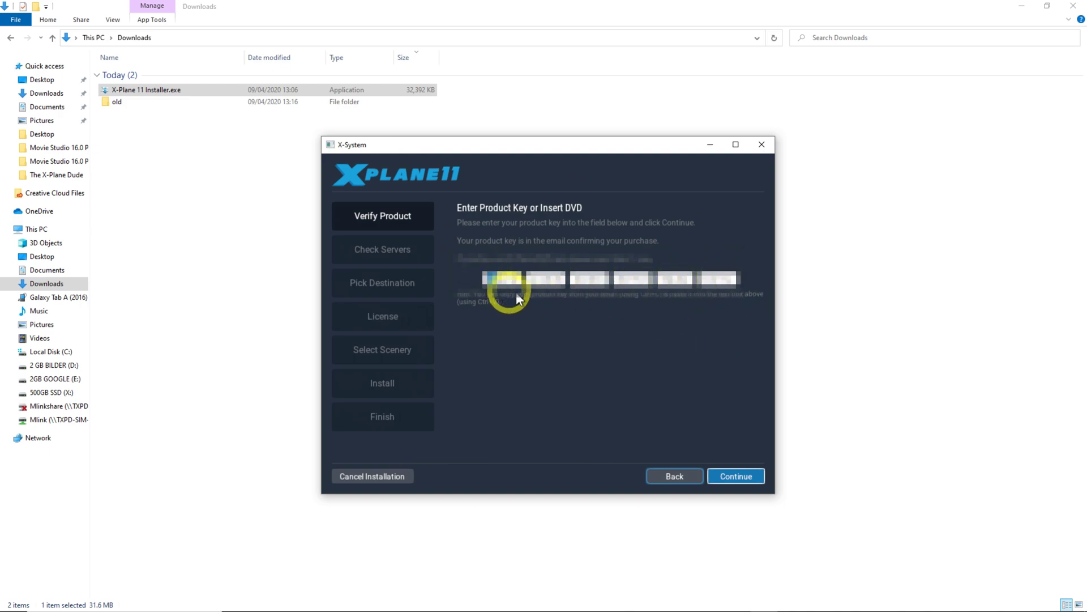
pyautogui.click(737, 477)
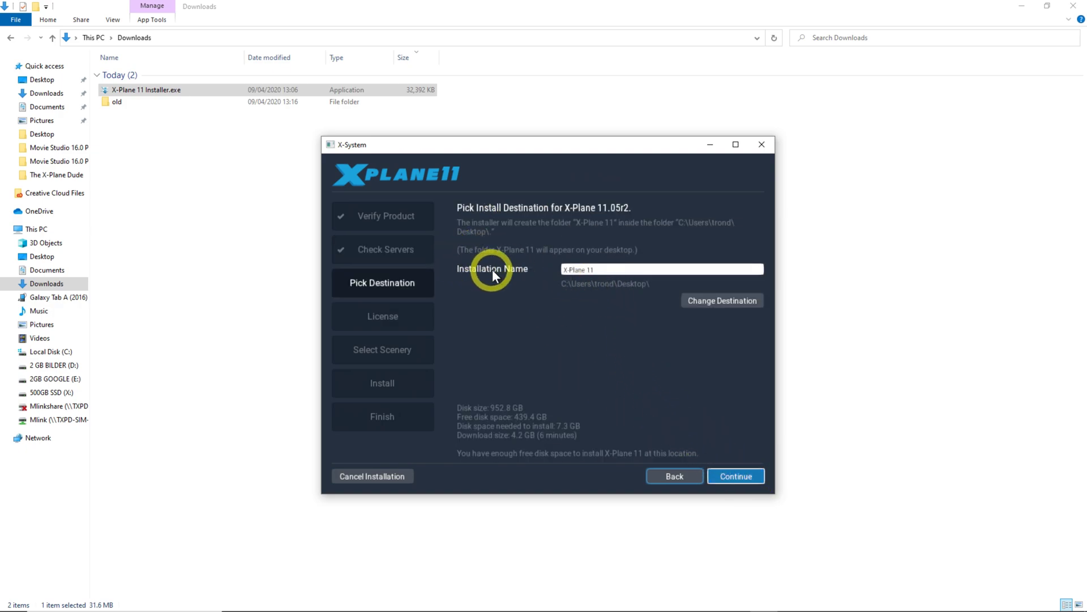
pyautogui.click(715, 301)
# Set the install destination to Local Disk (C:\).
pyautogui.click(515, 349)
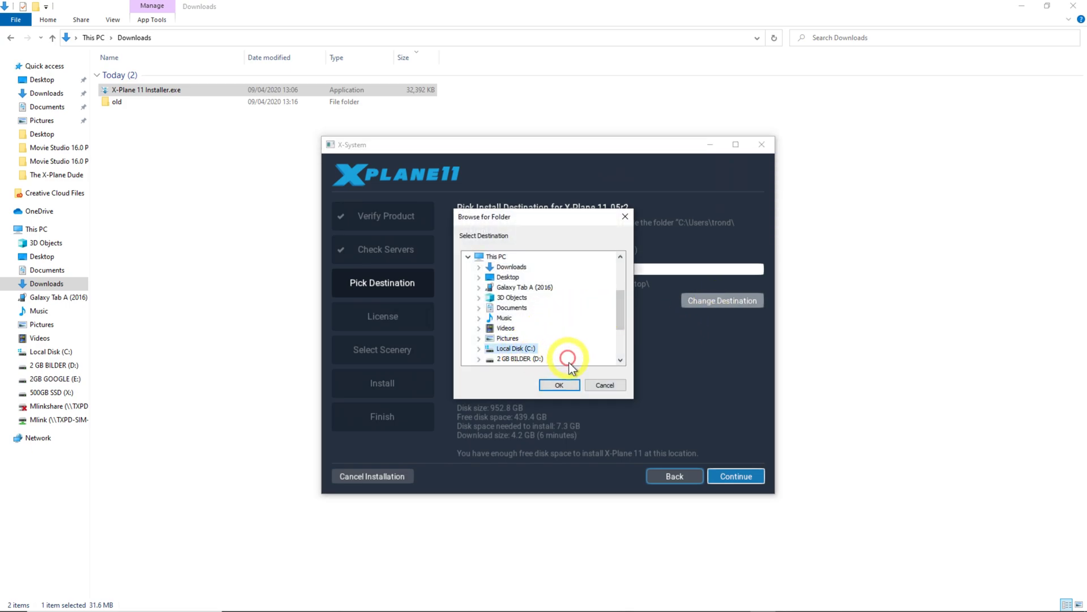
pyautogui.click(566, 386)
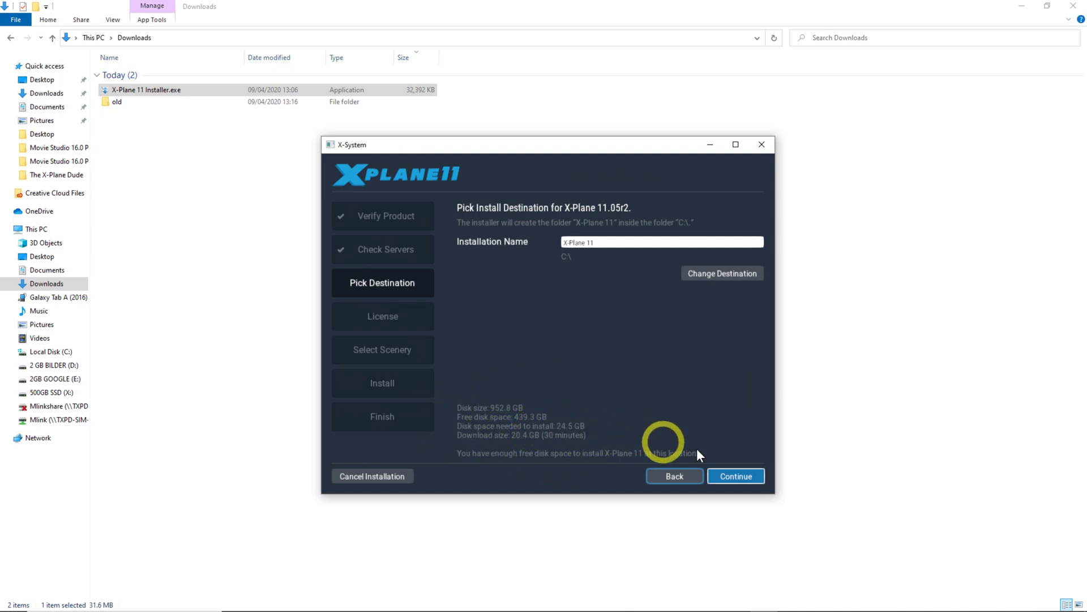
# Continue to the License step and tick 'I agree to the terms of the EULA'.
pyautogui.click(742, 476)
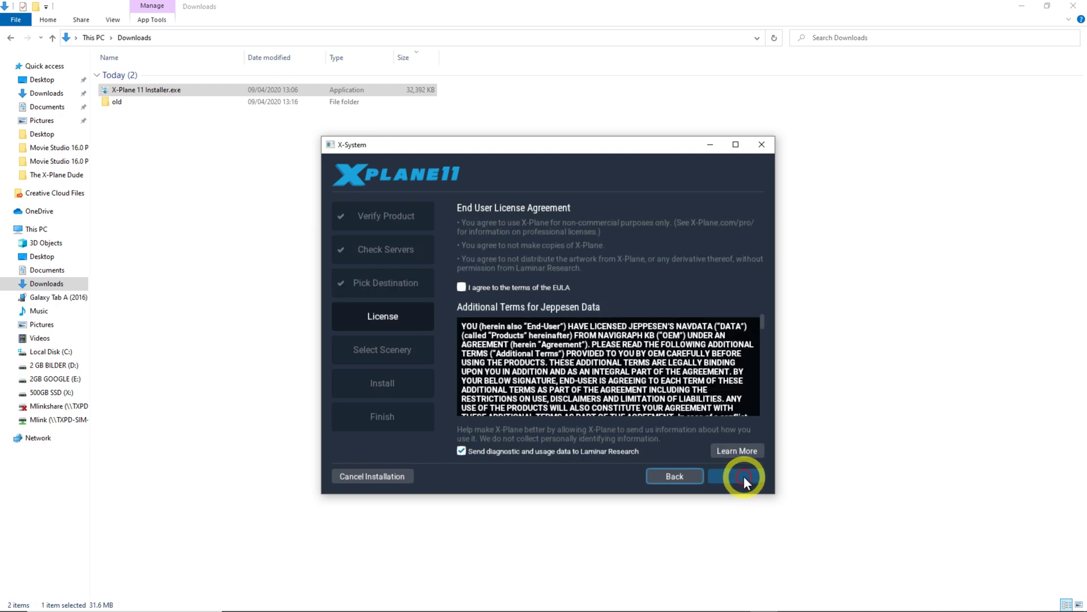
pyautogui.click(462, 288)
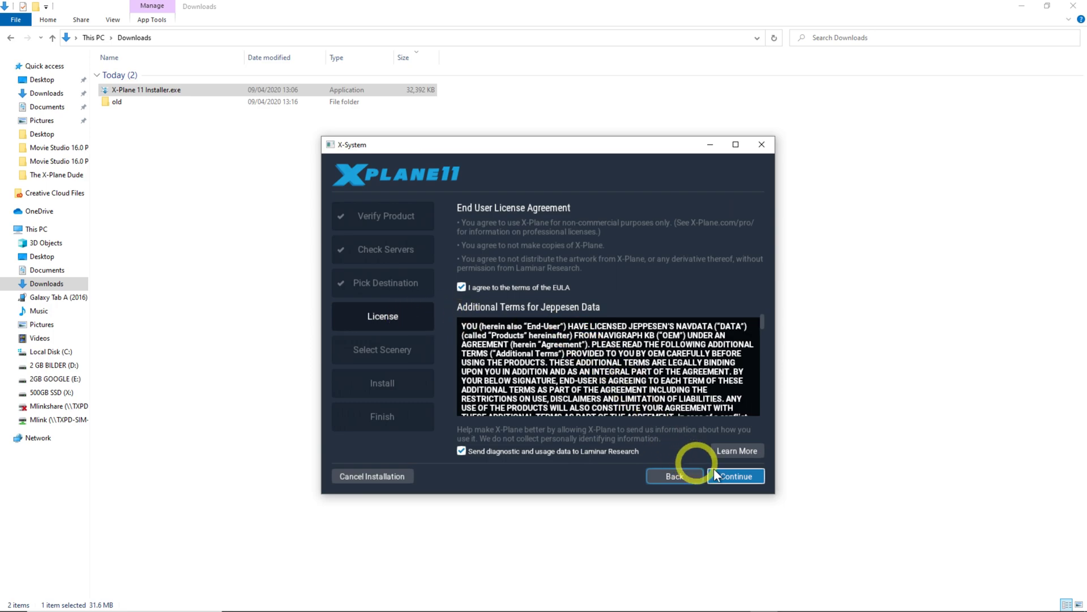
# On Select Scenery, try US and Scandinavian tiles, then clear them and pick Europe.
pyautogui.click(736, 480)
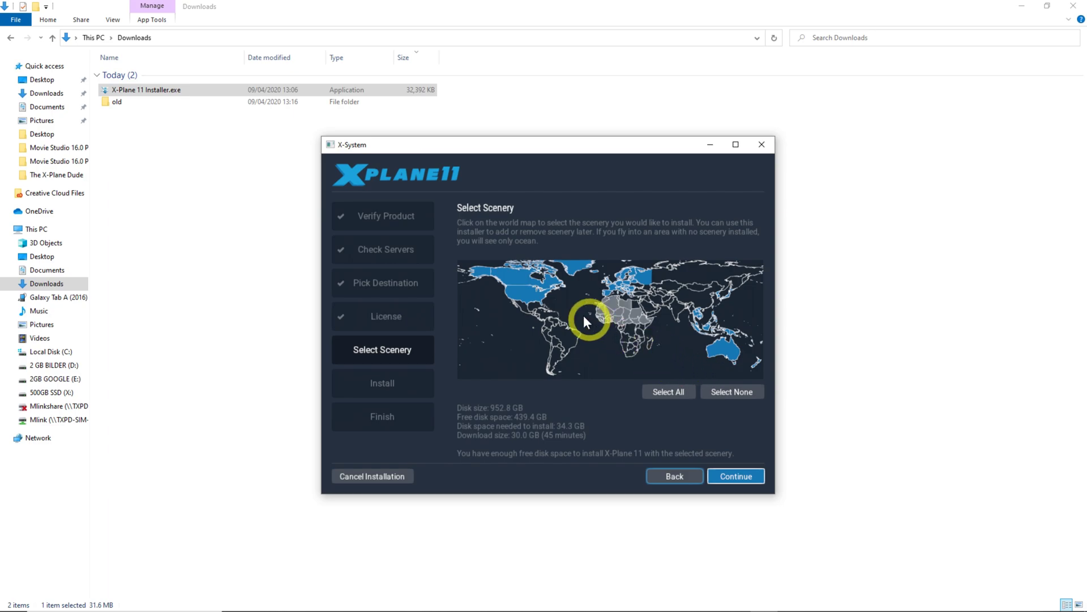
pyautogui.click(725, 392)
pyautogui.click(529, 294)
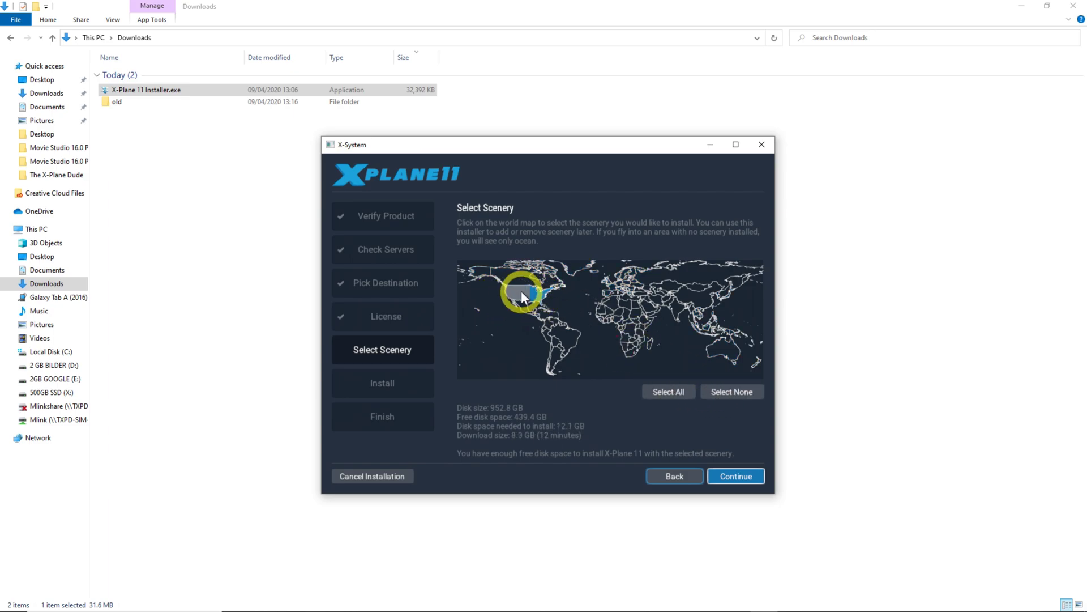
pyautogui.click(521, 291)
pyautogui.click(559, 294)
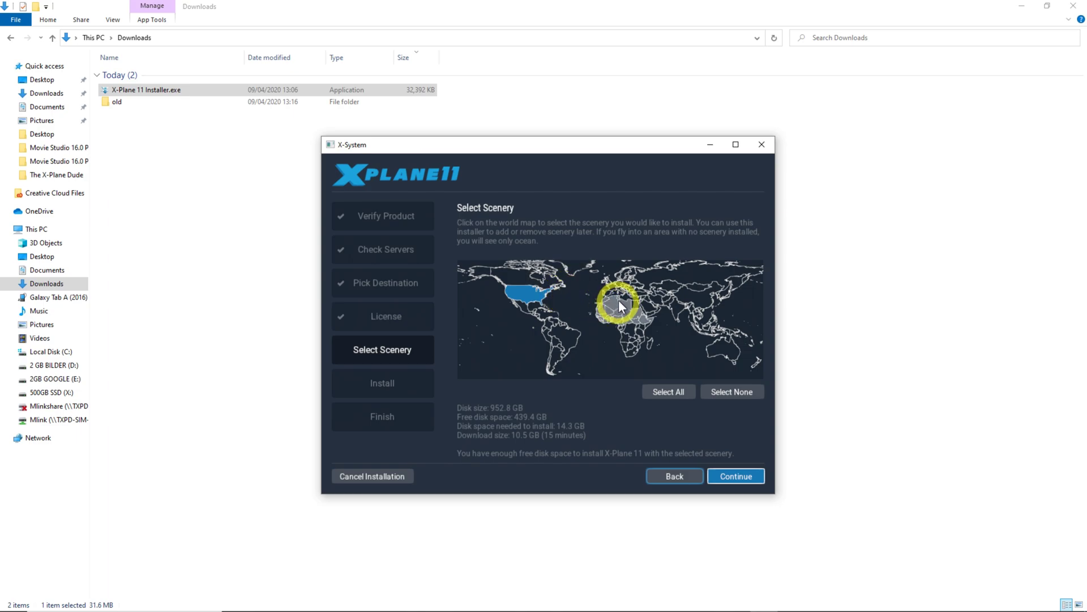
pyautogui.click(627, 277)
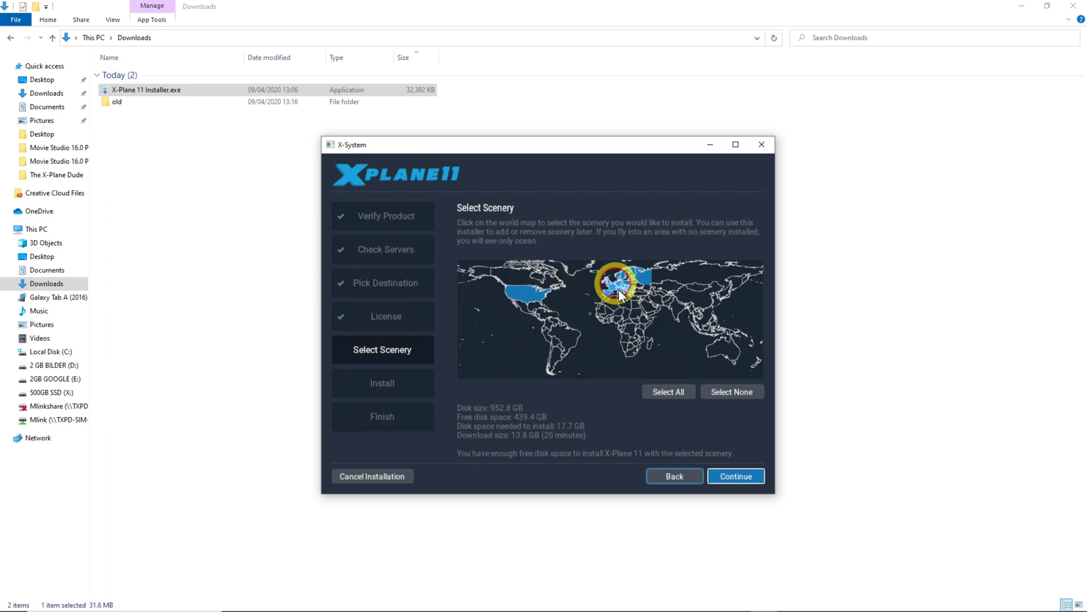
pyautogui.click(631, 275)
pyautogui.click(727, 391)
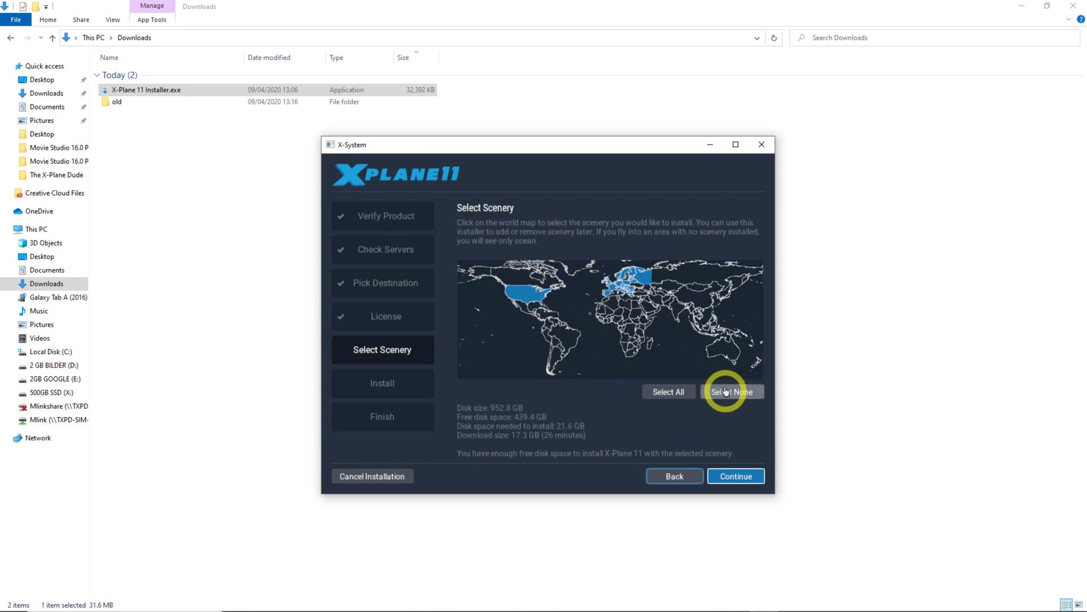
pyautogui.click(633, 292)
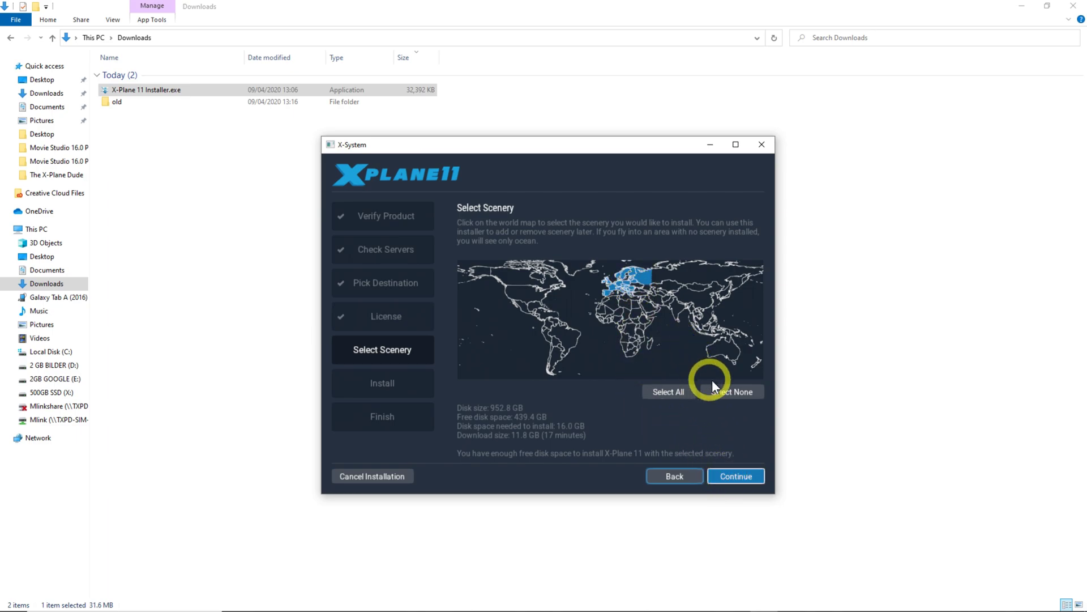
# Reselect only the Europe scenery tiles and start the installation.
pyautogui.click(660, 390)
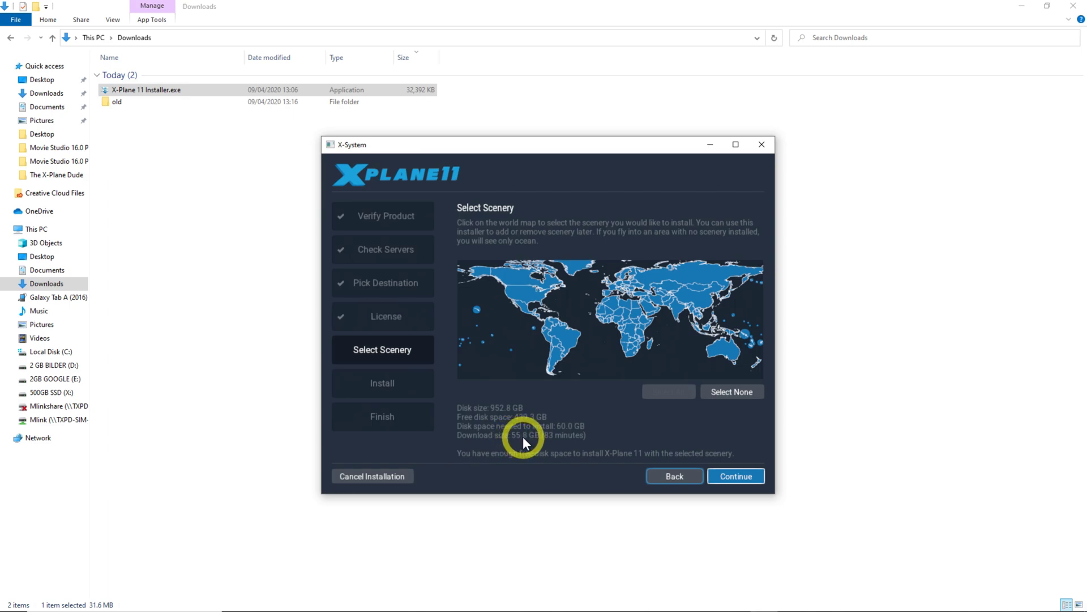
pyautogui.click(704, 395)
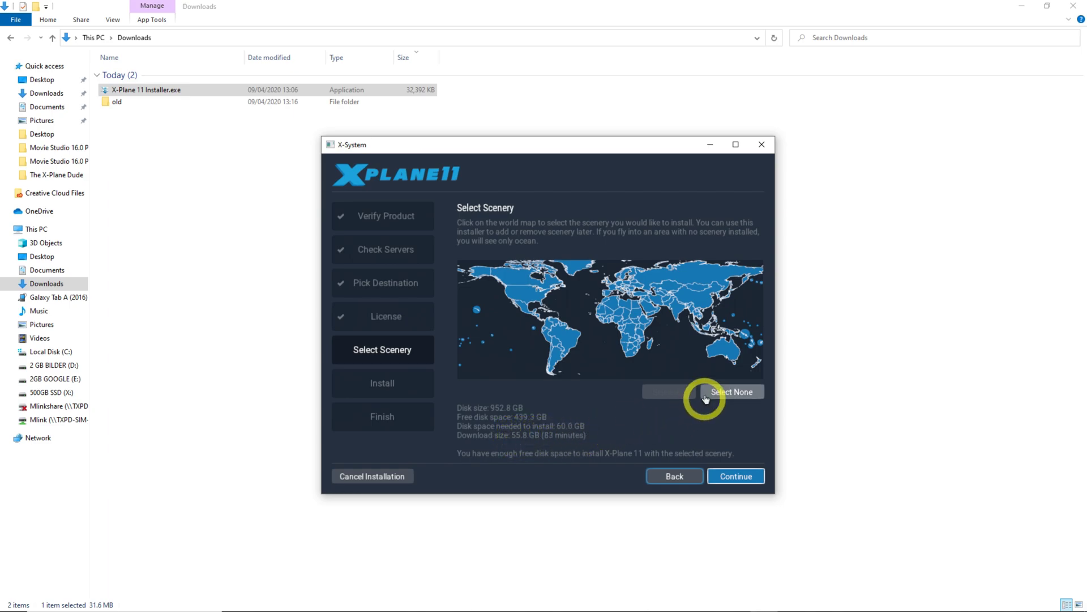
pyautogui.click(634, 280)
pyautogui.click(625, 273)
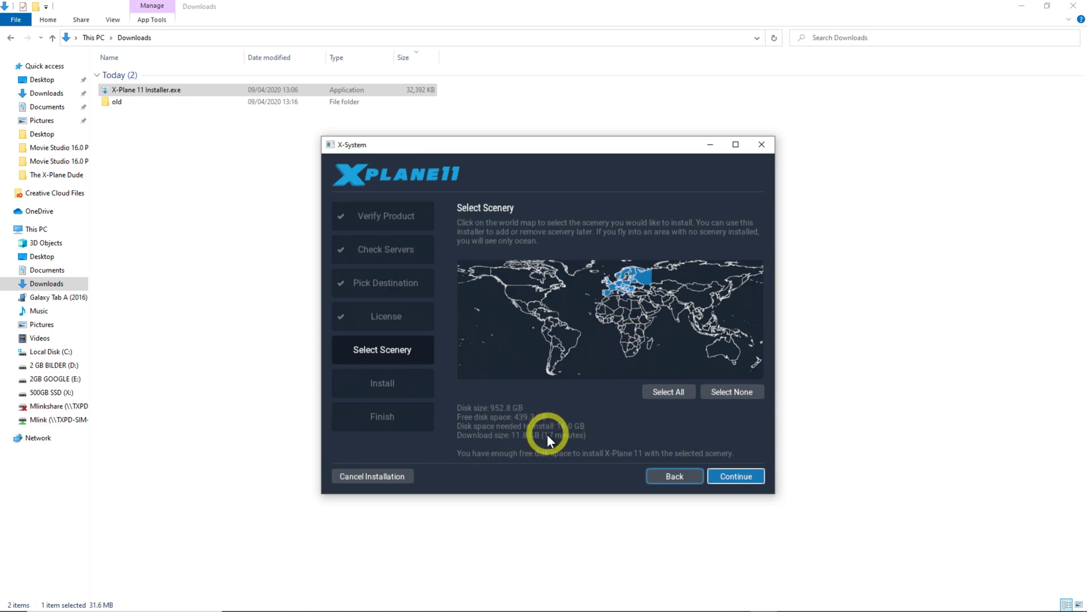
pyautogui.click(737, 478)
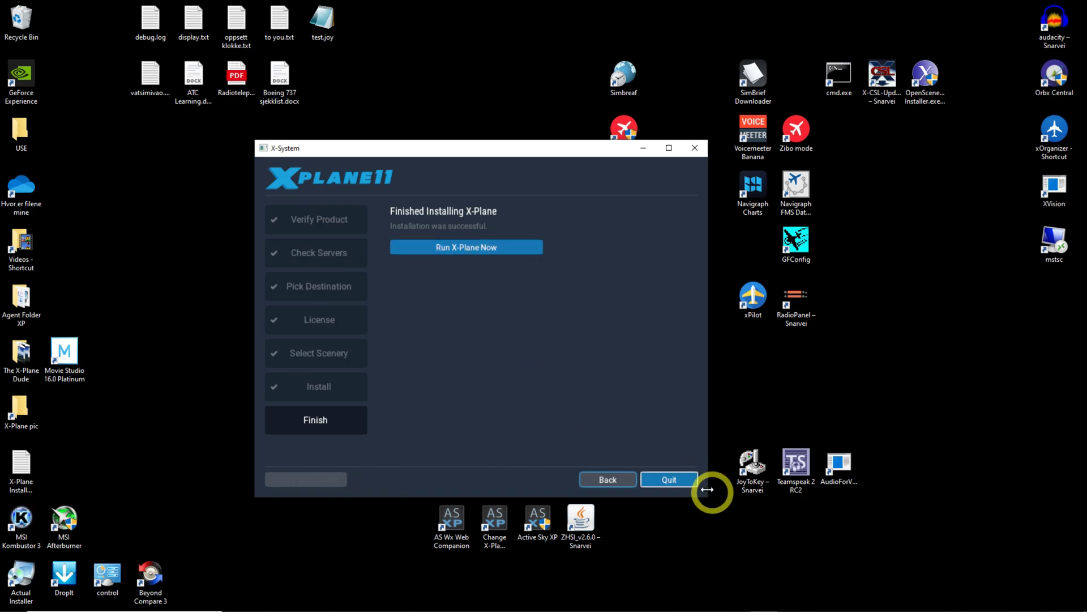
# Quit the installer after it reports Finished Installing X-Plane.
pyautogui.click(672, 477)
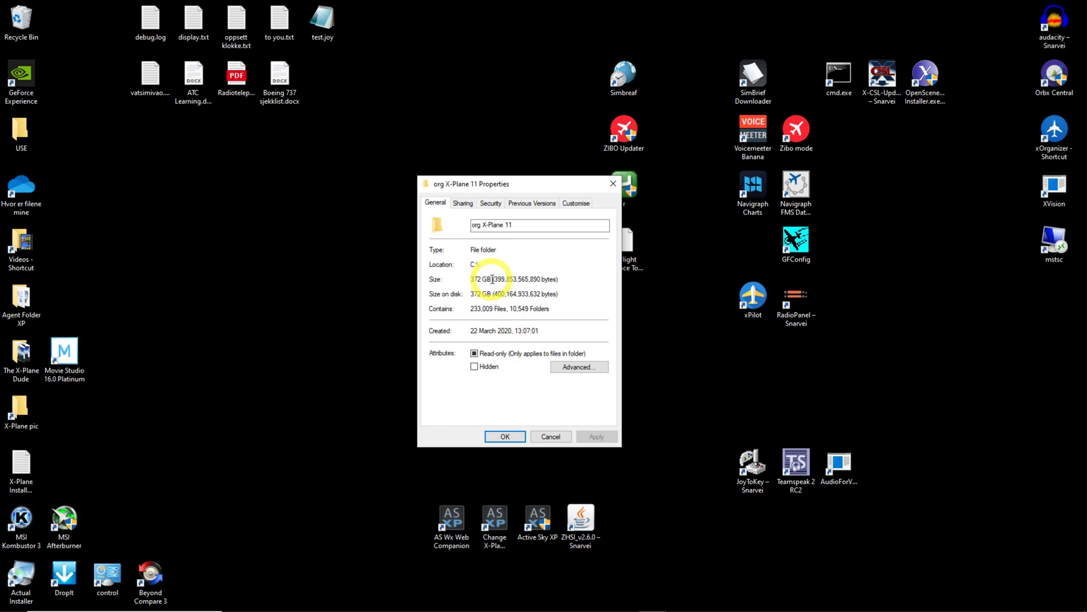
# Close the properties window and move X-Plane 11 Installer.exe from Downloads into C:\X-Plane 11.
pyautogui.click(541, 436)
pyautogui.moveTo(485, 605)
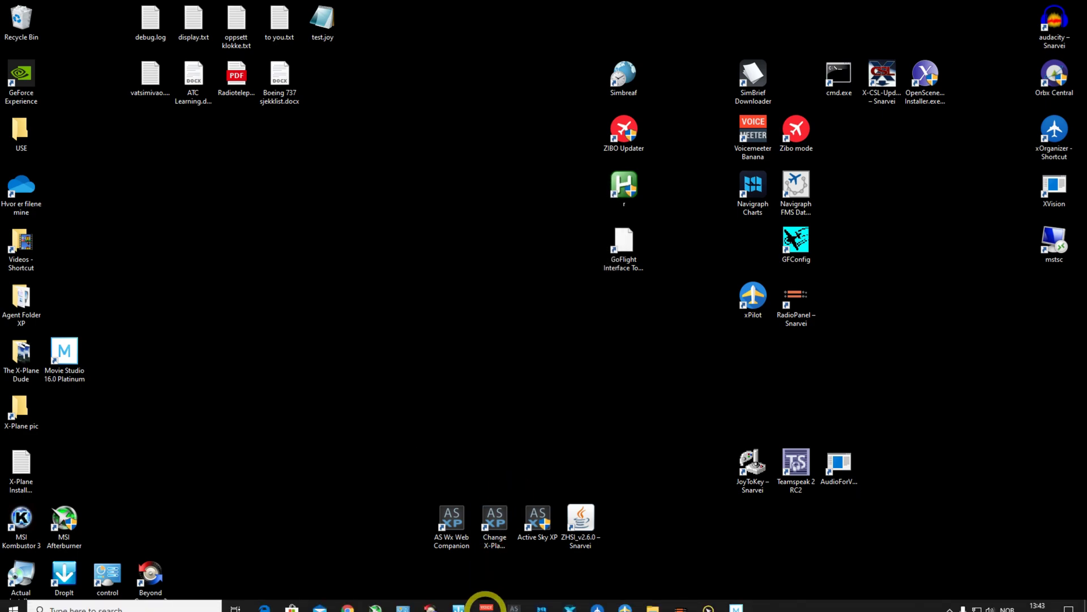
pyautogui.click(652, 600)
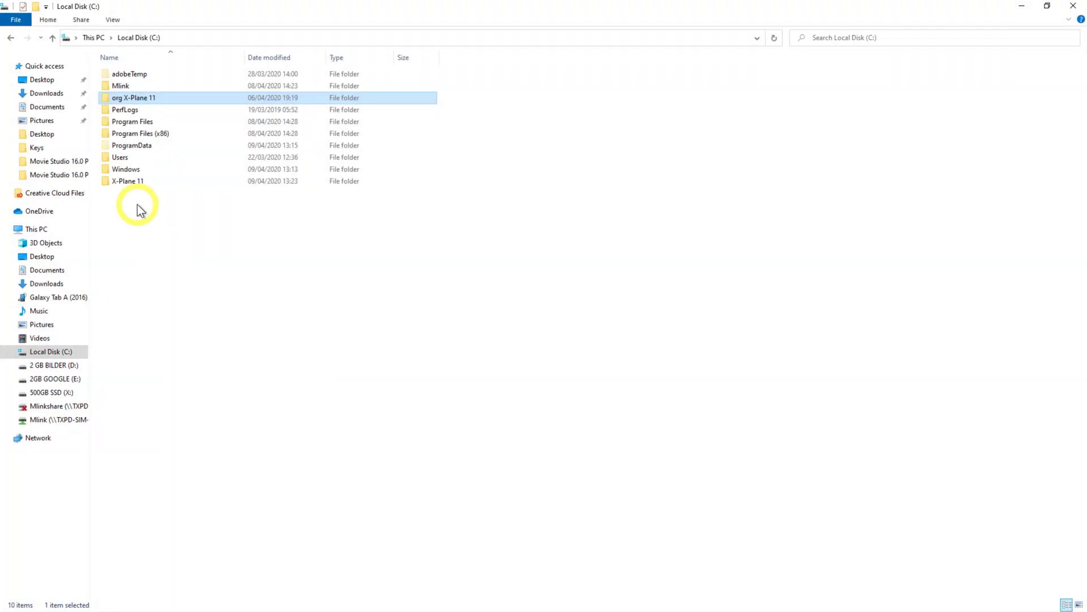
pyautogui.click(52, 283)
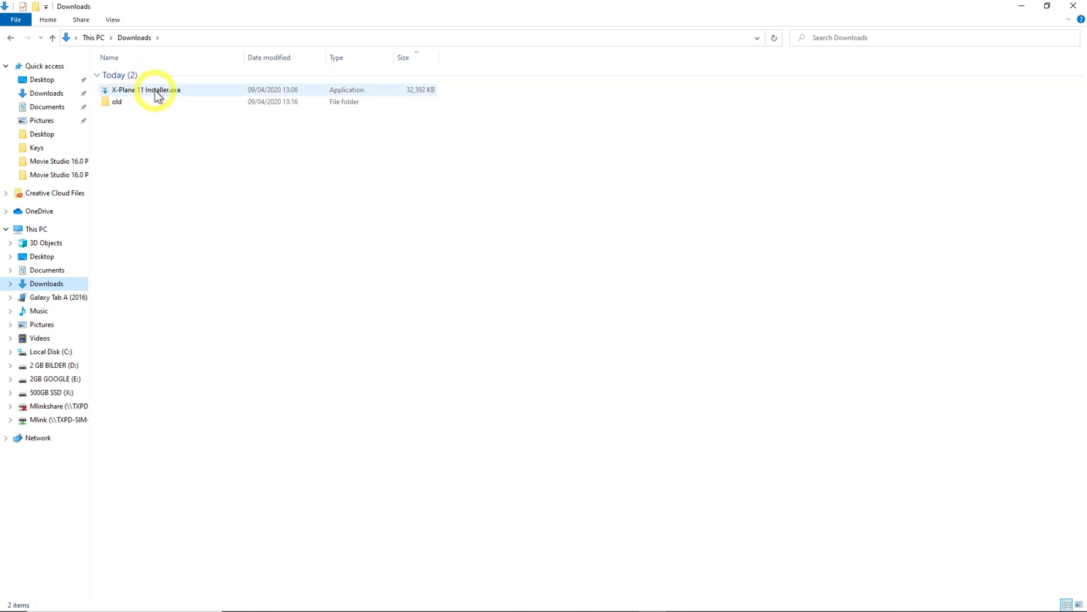
pyautogui.click(159, 91)
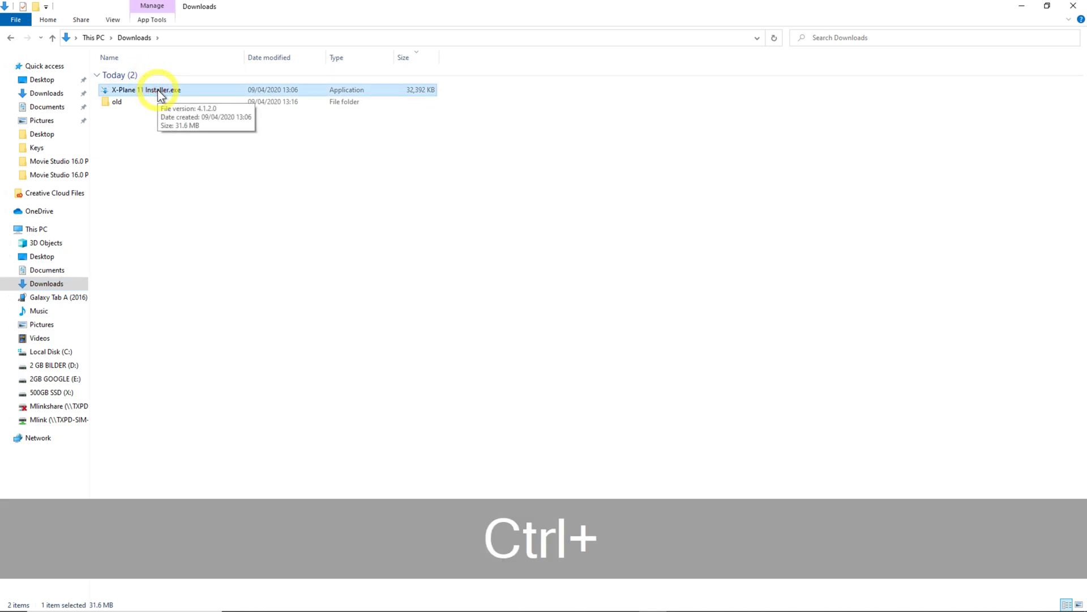
pyautogui.hotkey('ctrl', 'x')
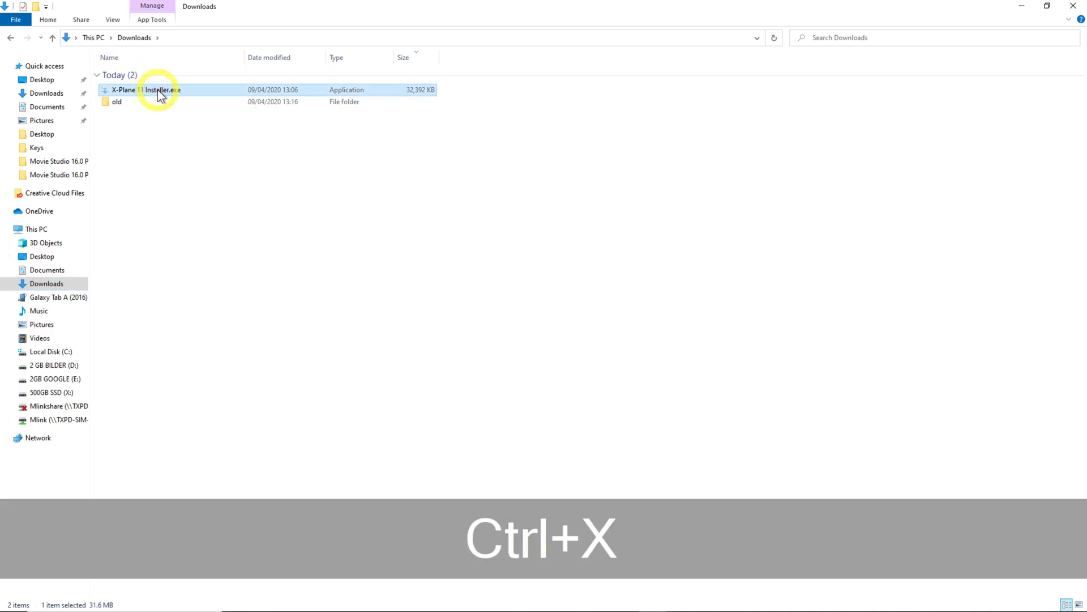
pyautogui.click(55, 352)
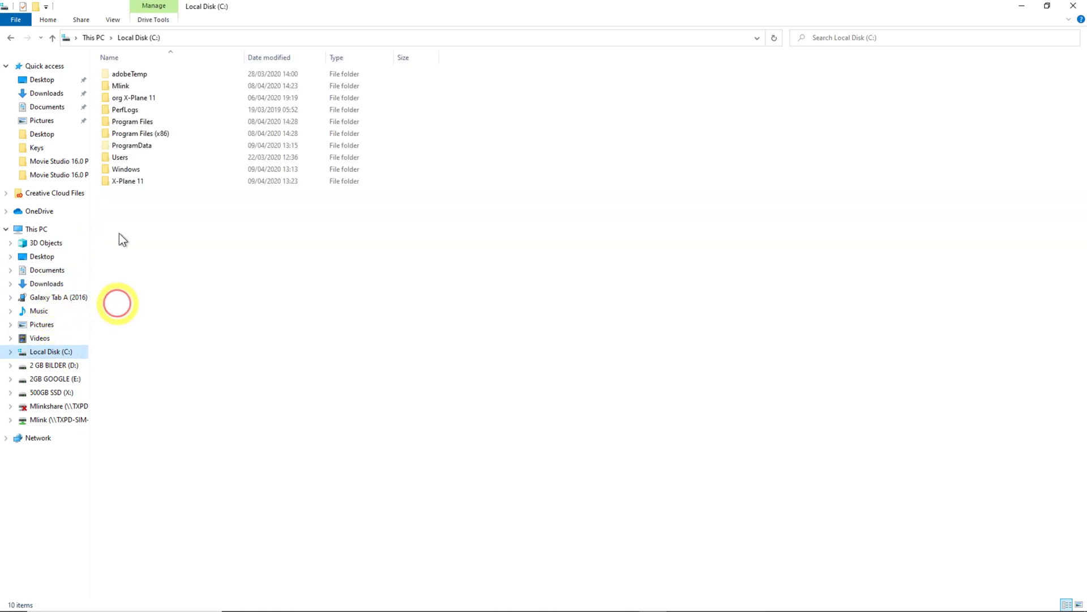
pyautogui.doubleClick(118, 182)
pyautogui.rightClick(154, 312)
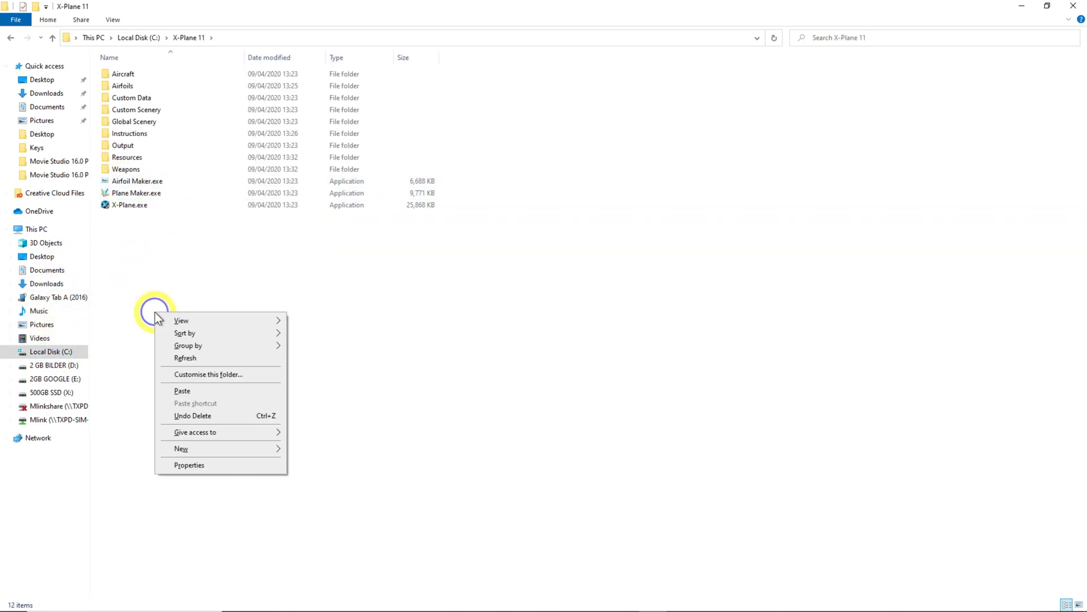
pyautogui.click(206, 392)
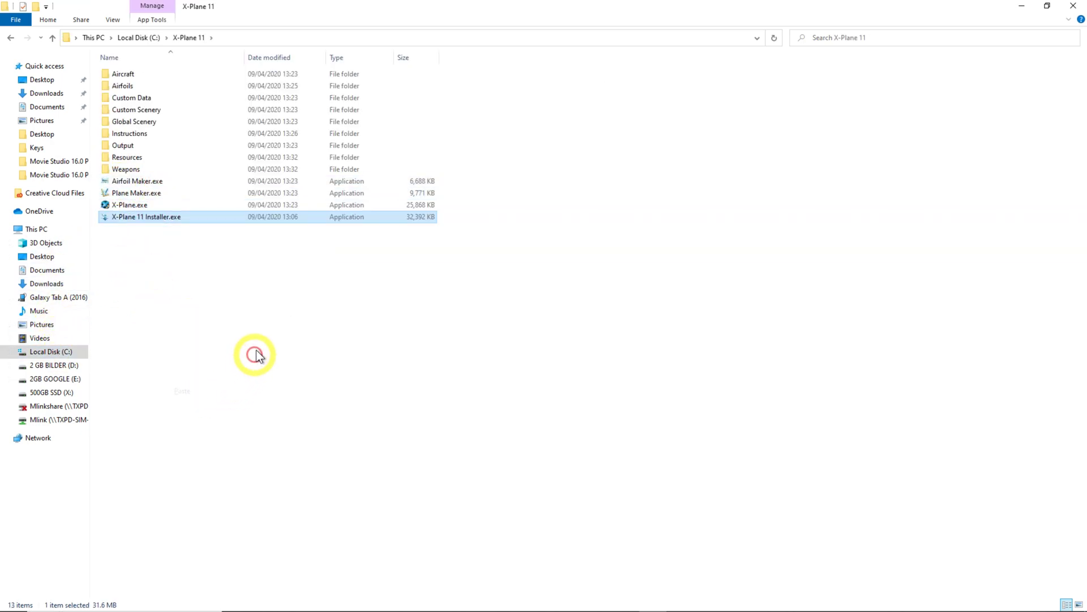
# Create desktop shortcuts for X-Plane 11 Installer.exe and X-Plane.exe, then close Explorer.
pyautogui.rightClick(170, 221)
pyautogui.moveTo(218, 346)
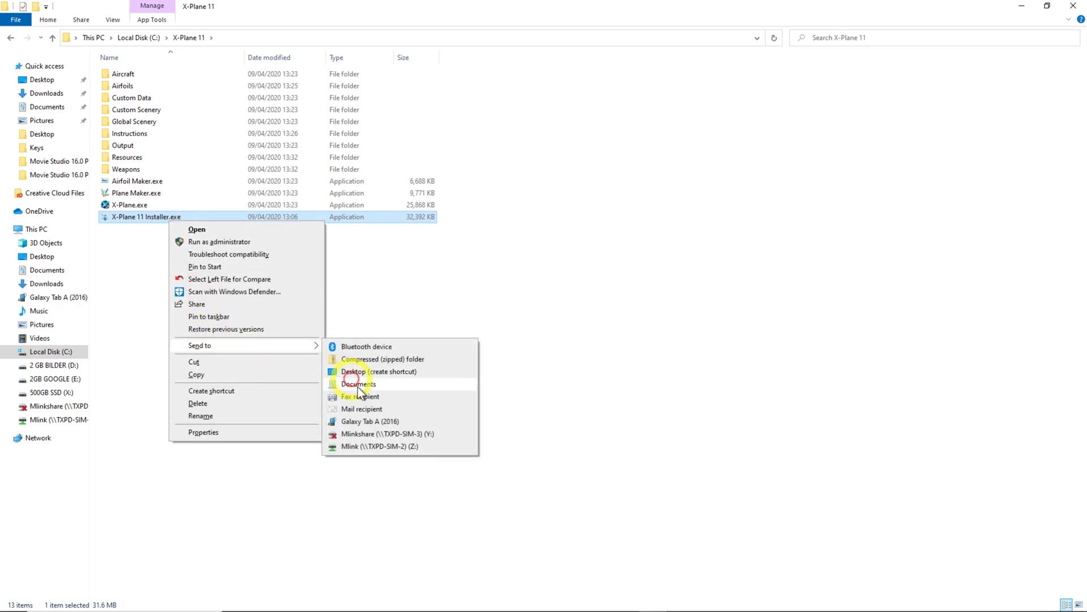
pyautogui.click(360, 372)
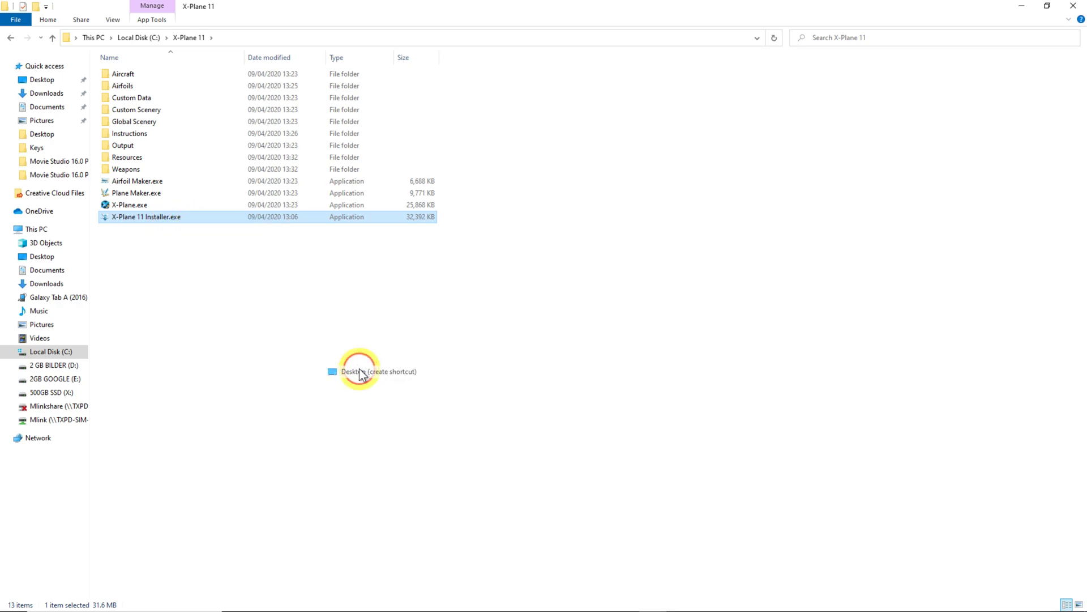
pyautogui.rightClick(135, 205)
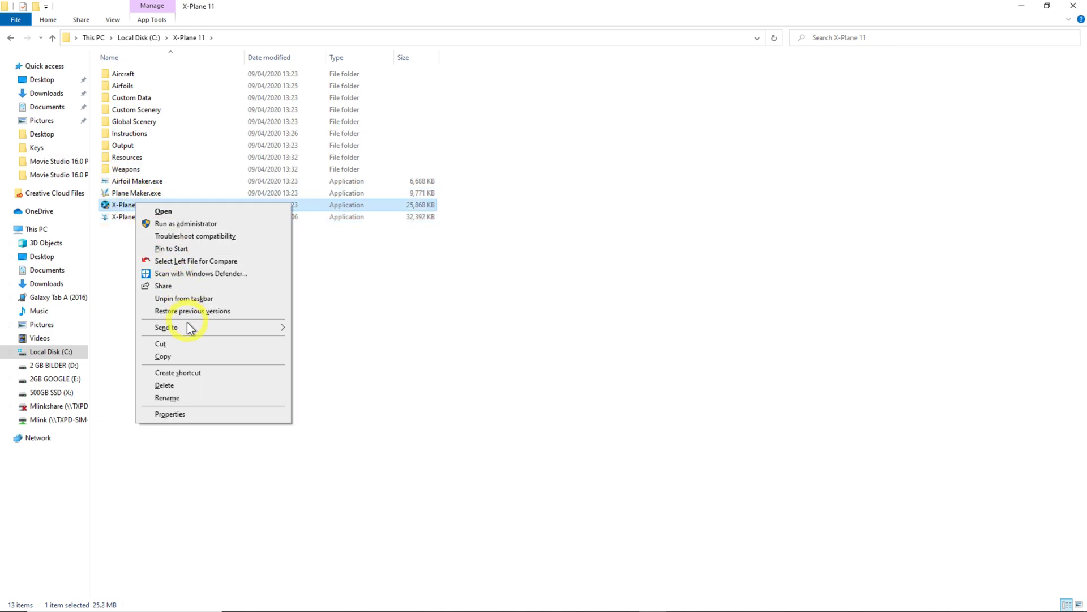
pyautogui.moveTo(191, 327)
pyautogui.click(328, 356)
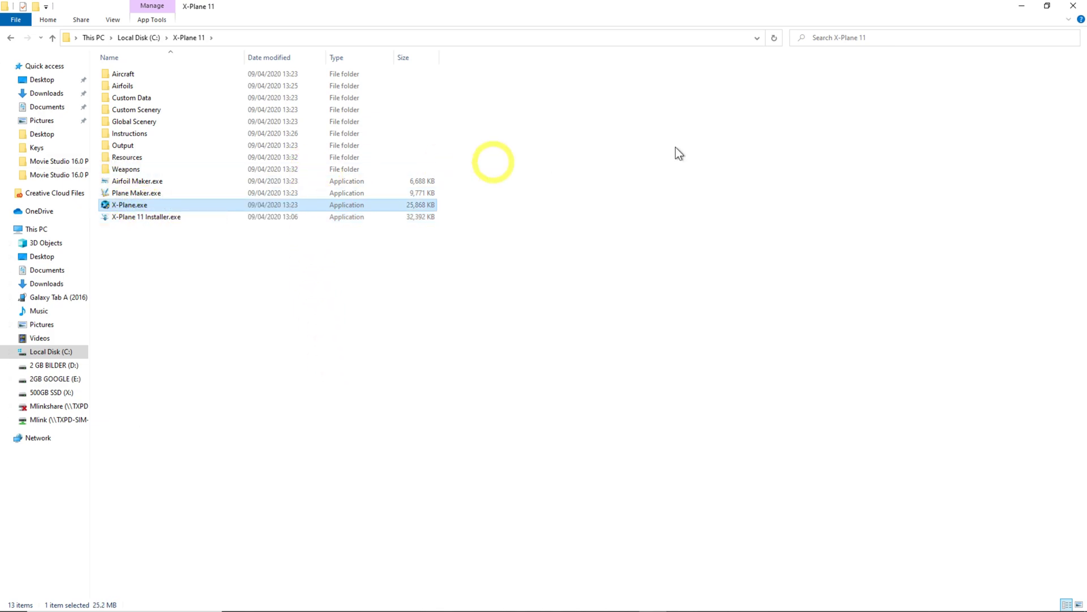
pyautogui.click(1073, 5)
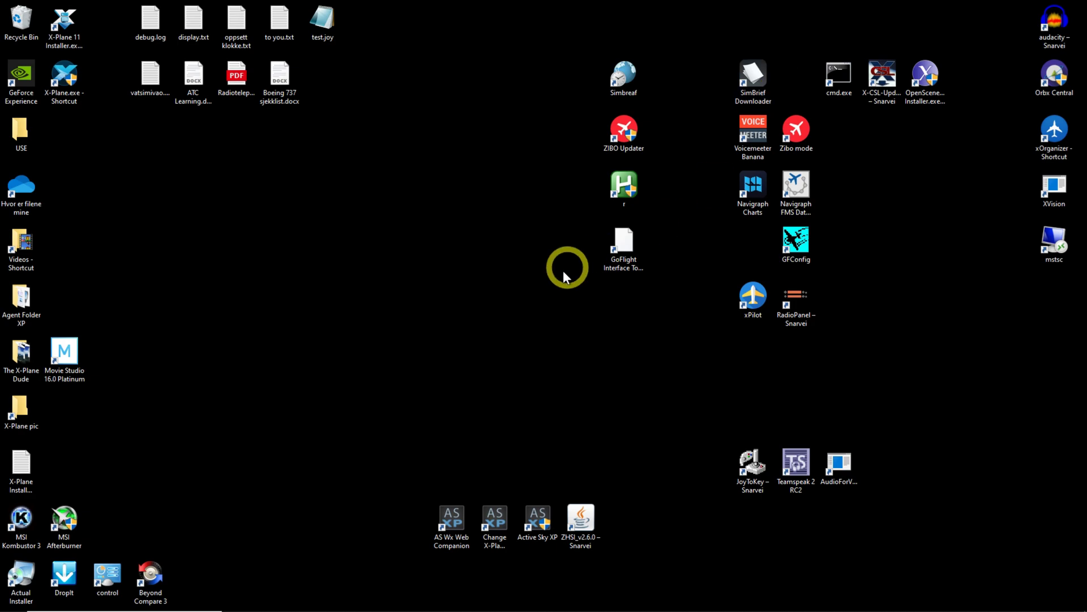
# Group the installer and X-Plane.exe shortcuts, launch the installer, and choose Update X-Plane including new betas.
pyautogui.moveTo(71, 28); pyautogui.dragTo(675, 331)
pyautogui.moveTo(53, 79); pyautogui.dragTo(626, 358)
pyautogui.click(674, 365)
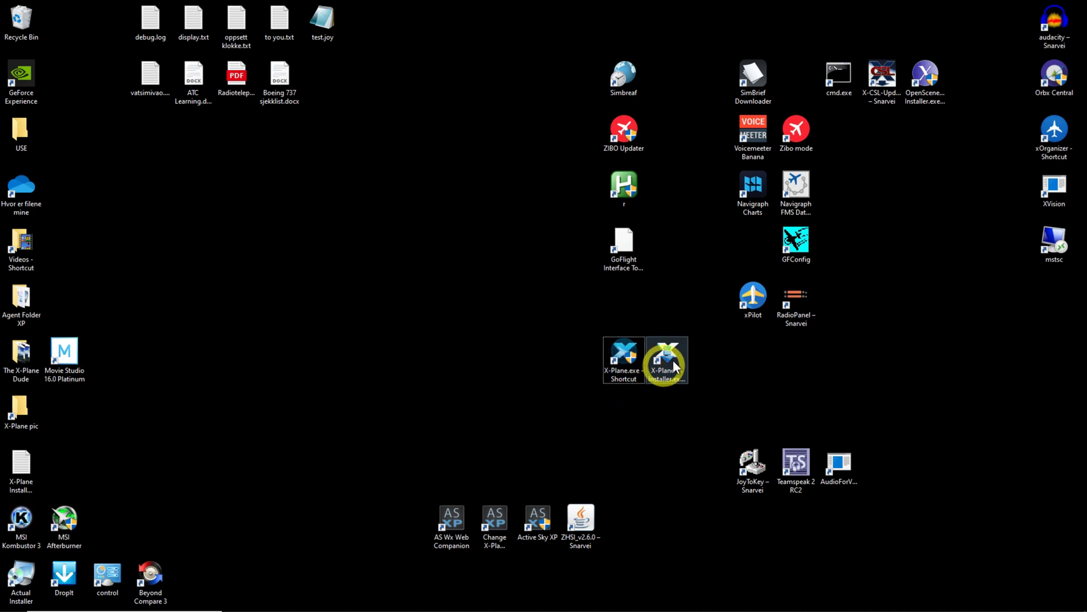
pyautogui.doubleClick(675, 362)
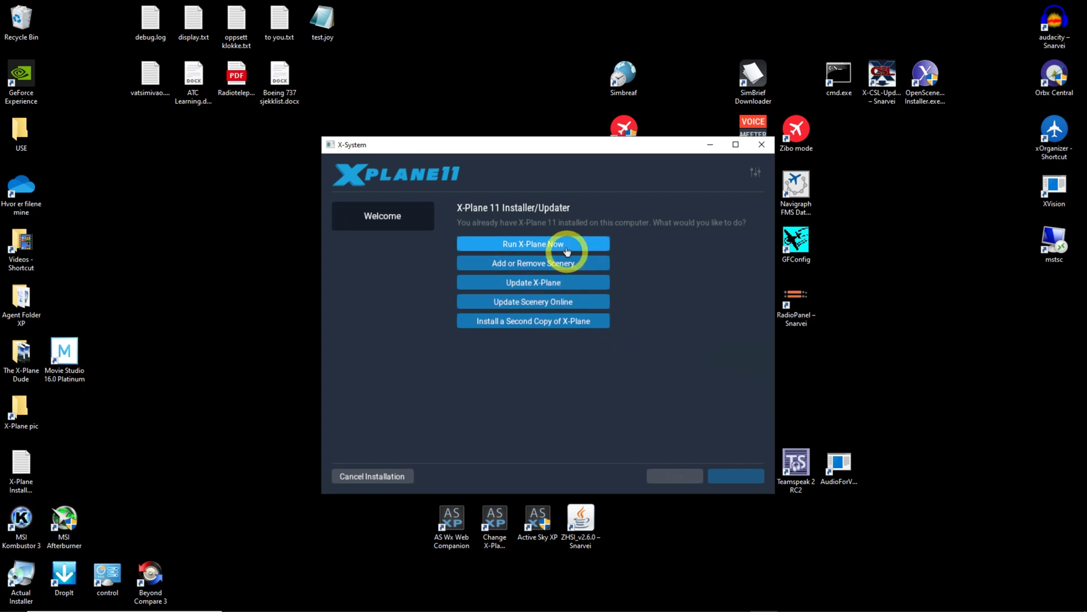
pyautogui.click(561, 283)
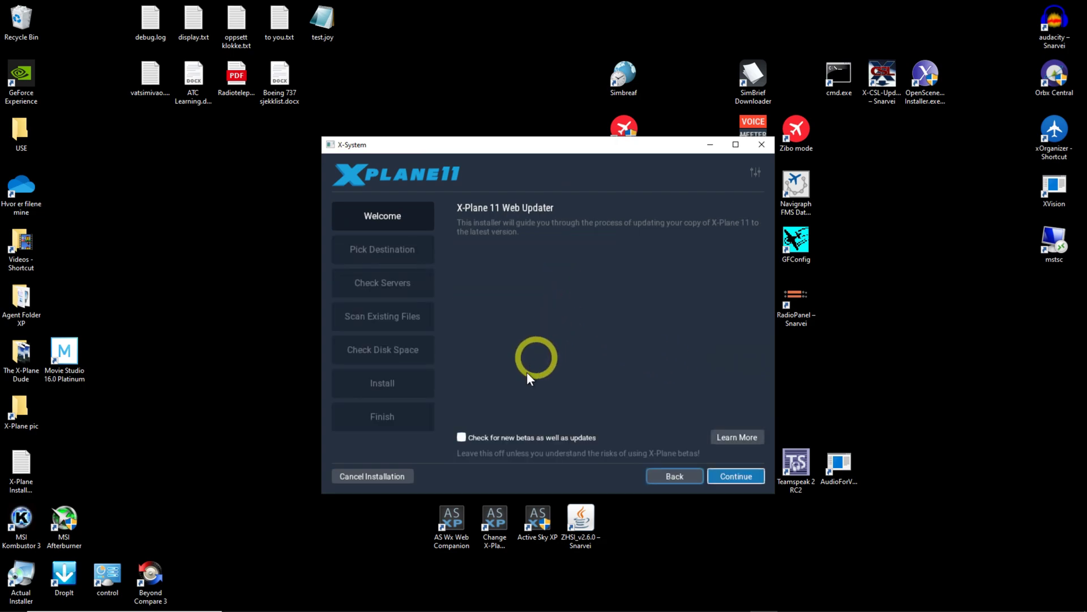
pyautogui.click(462, 437)
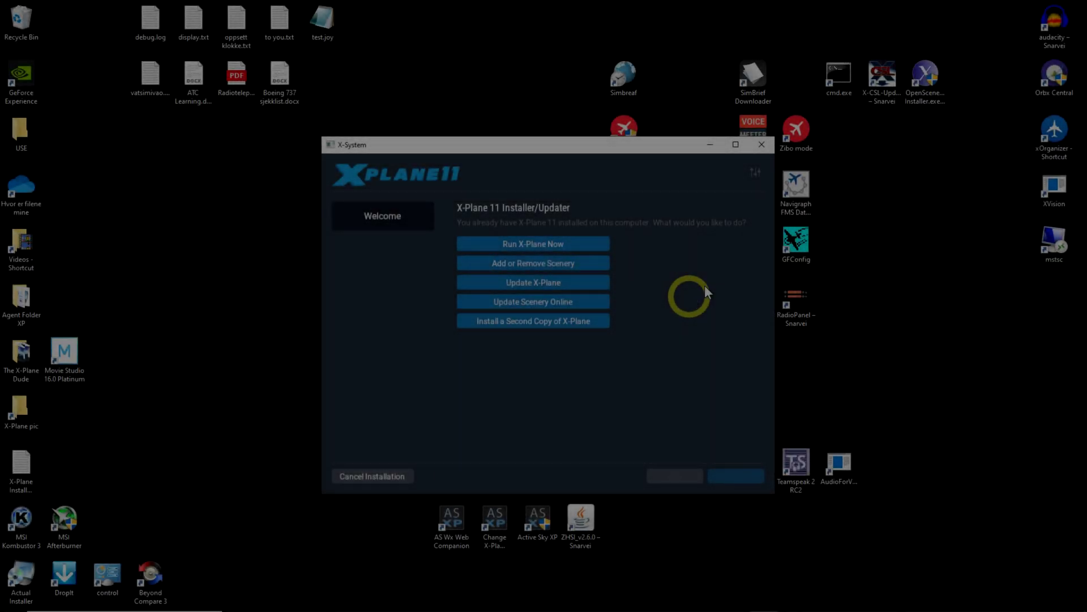
# Continue the Web Updater so it checks servers and scans the C:\X-Plane 11 files.
pyautogui.click(762, 144)
pyautogui.doubleClick(623, 350)
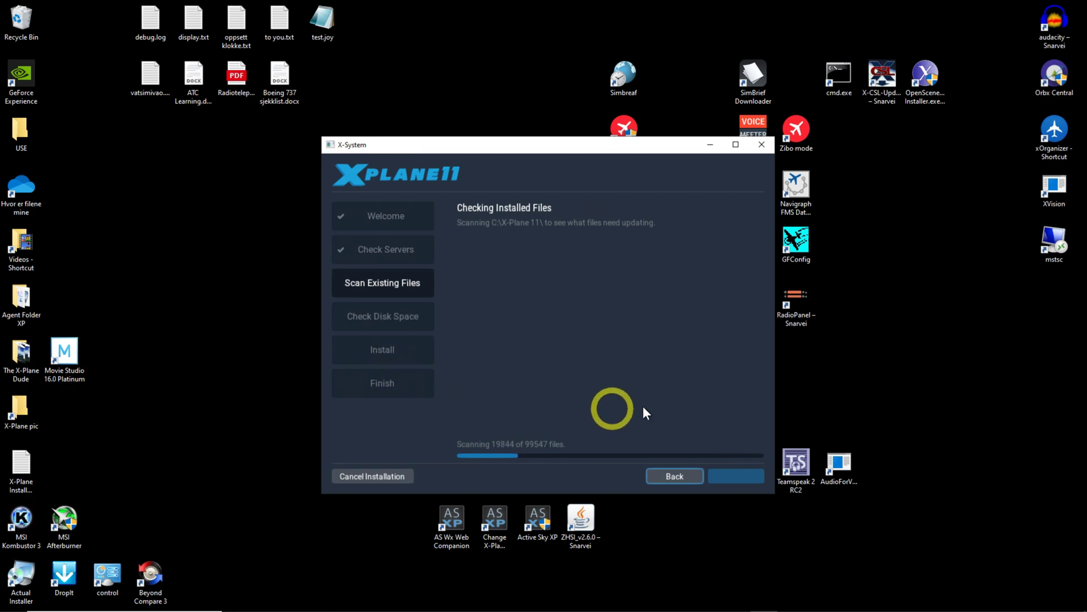
# Minimize the installer while the C:\X-Plane 11 web update finishes.
pyautogui.click(710, 145)
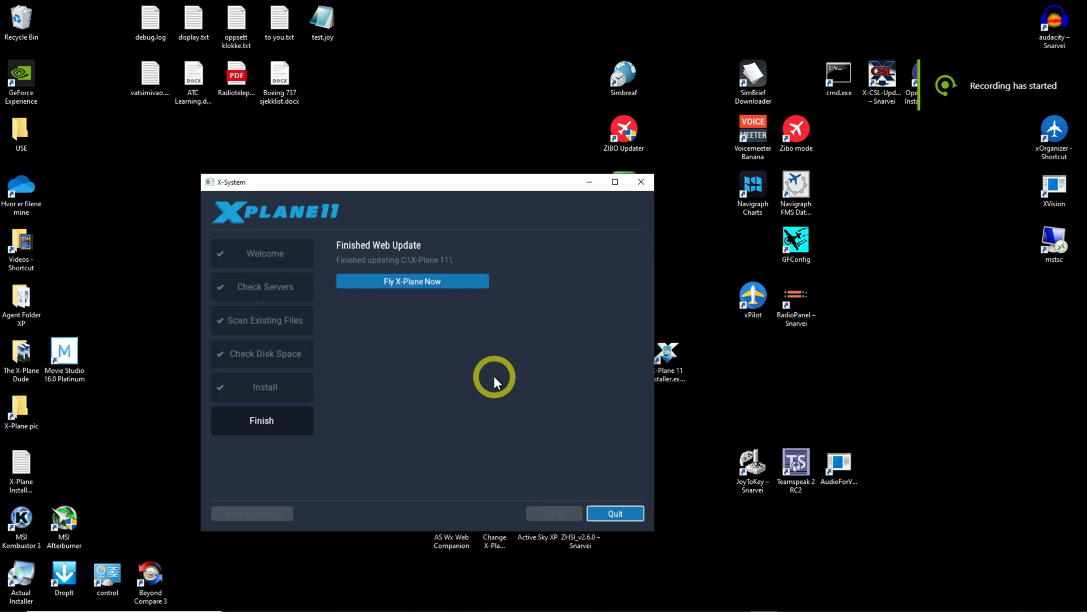
# Open File Explorer at Local Disk (C:) and enter the org X-Plane 11 folder.
pyautogui.moveTo(510, 606)
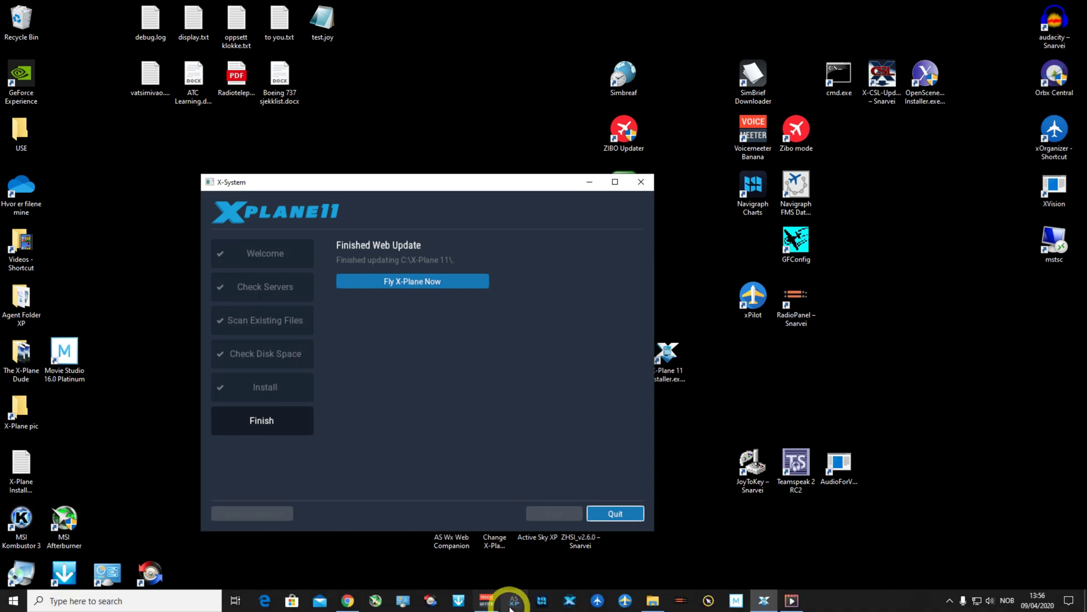
pyautogui.click(648, 605)
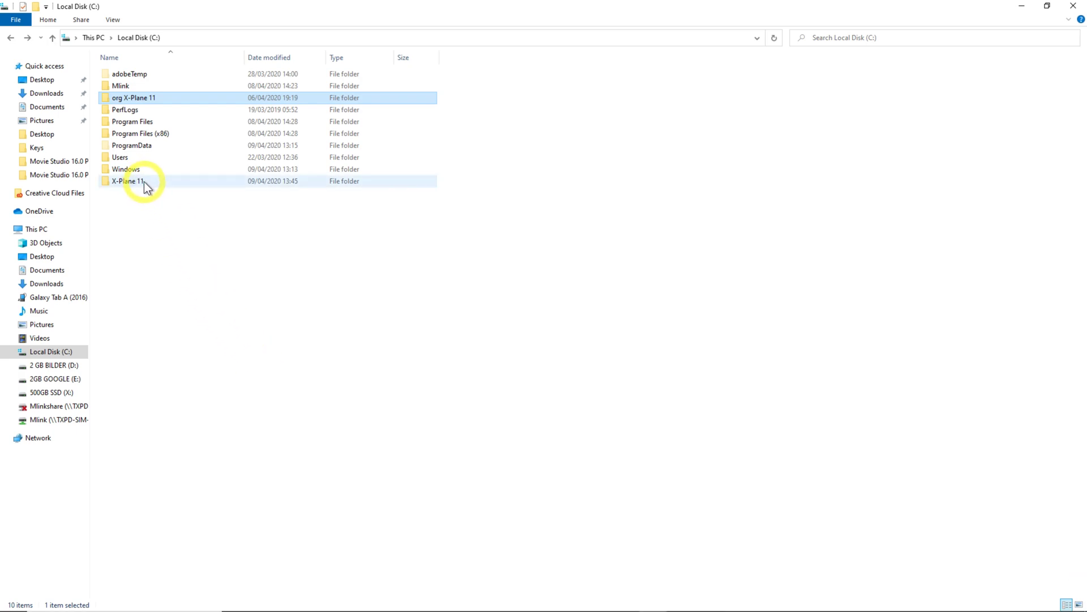
pyautogui.moveTo(145, 187)
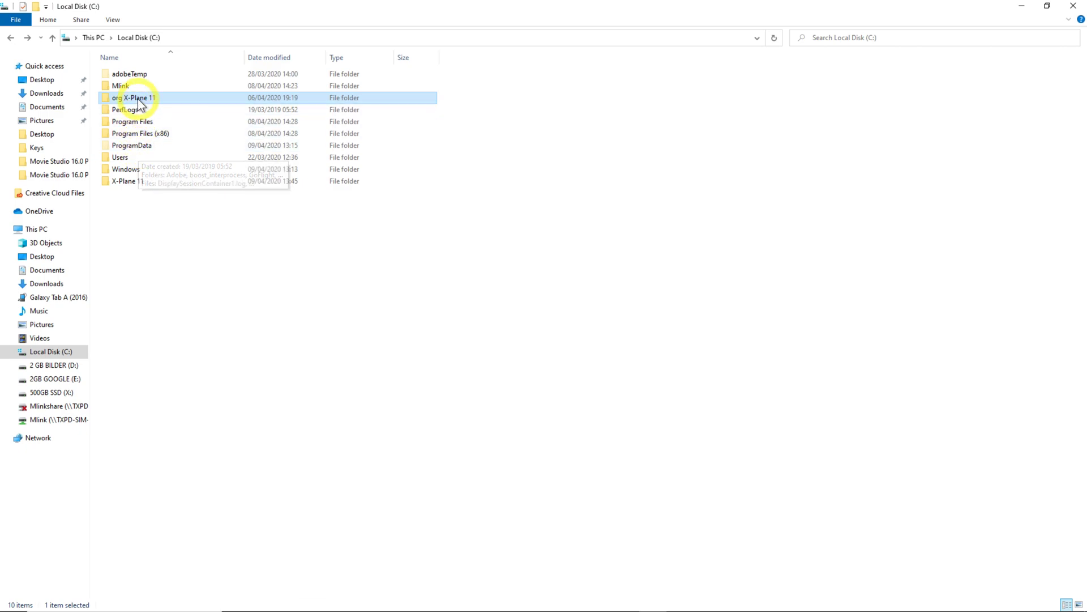
pyautogui.doubleClick(142, 99)
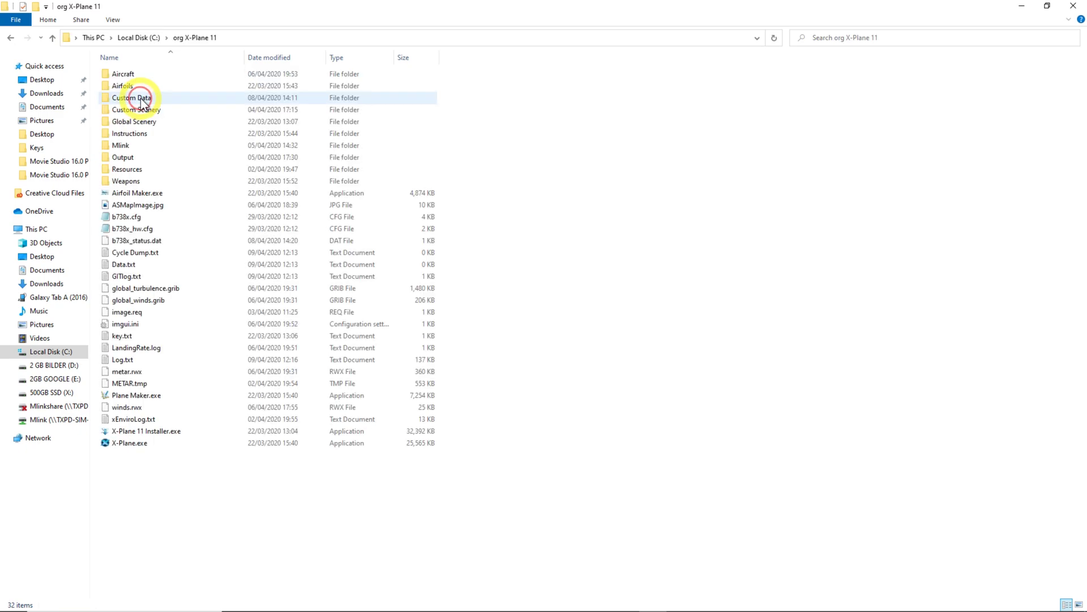
# Browse Output, its preferences and FMS plans folders, then go back to org X-Plane 11.
pyautogui.click(130, 159)
pyautogui.doubleClick(131, 159)
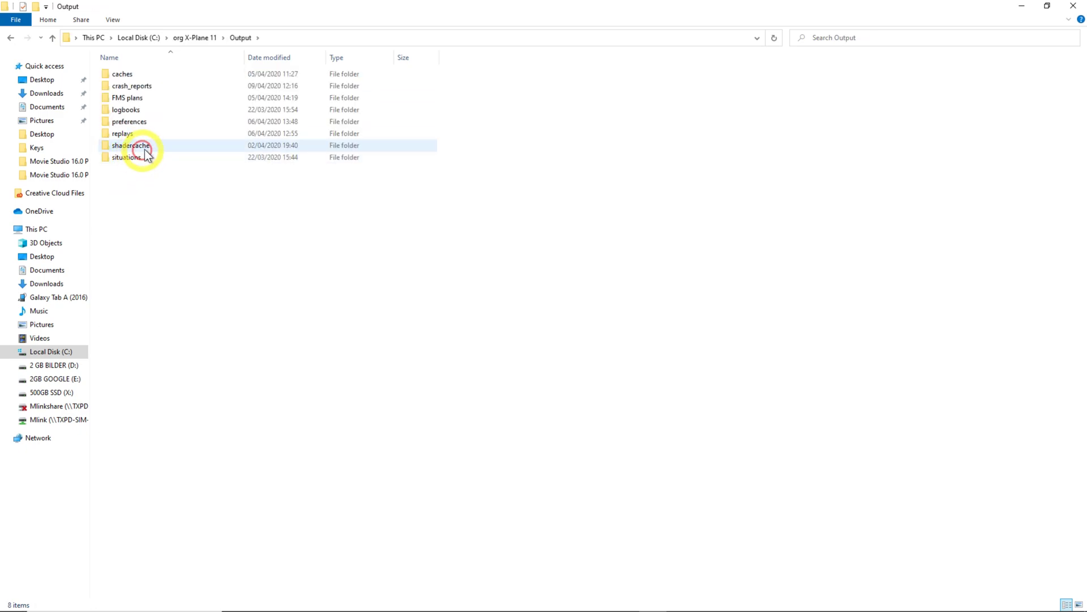
pyautogui.doubleClick(127, 120)
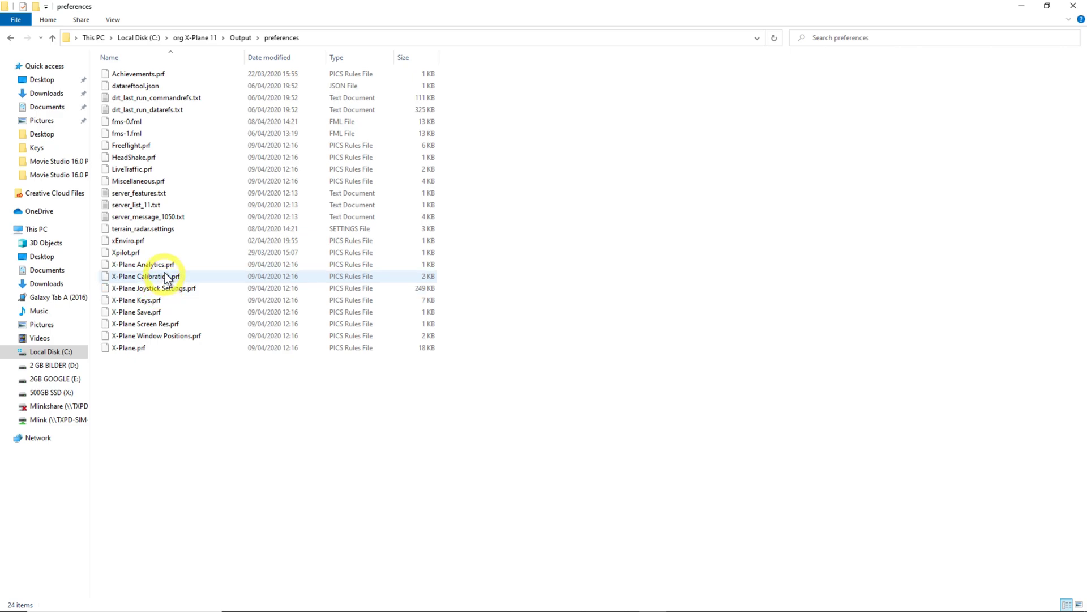
pyautogui.click(11, 38)
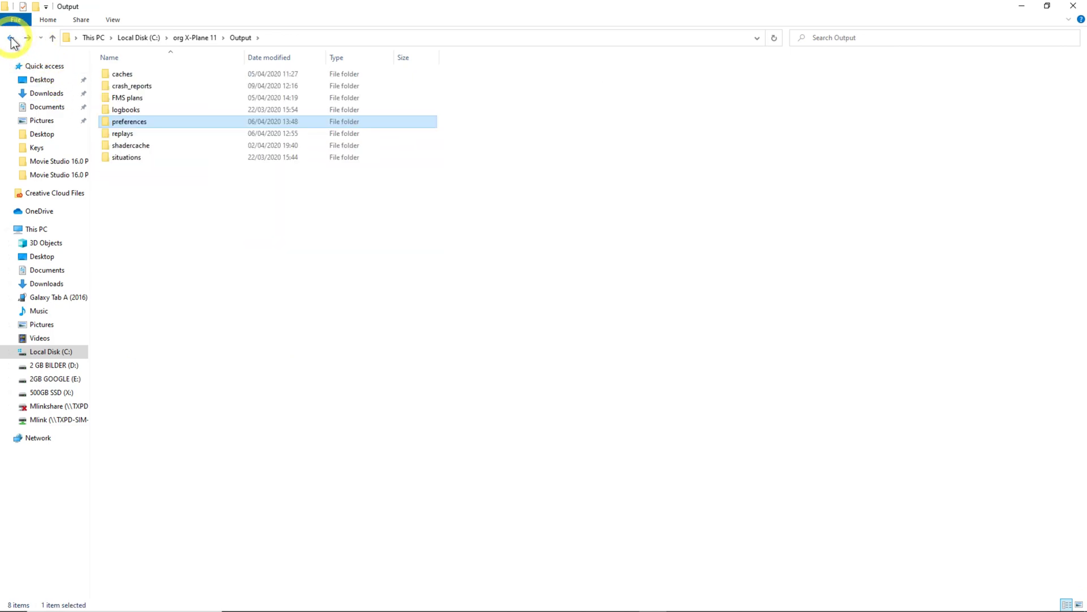
pyautogui.click(131, 100)
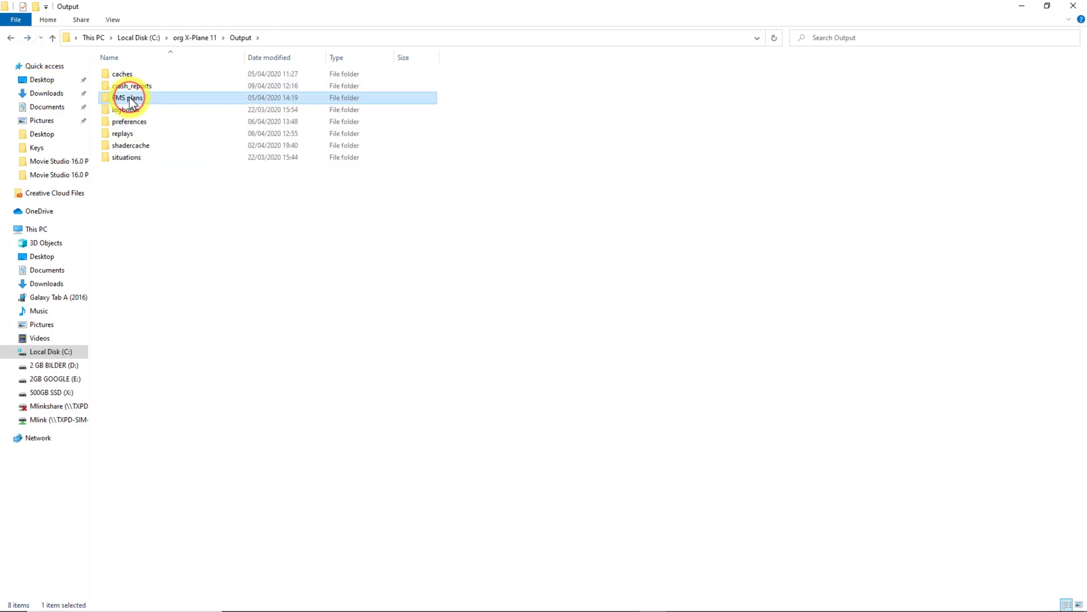
pyautogui.click(131, 100)
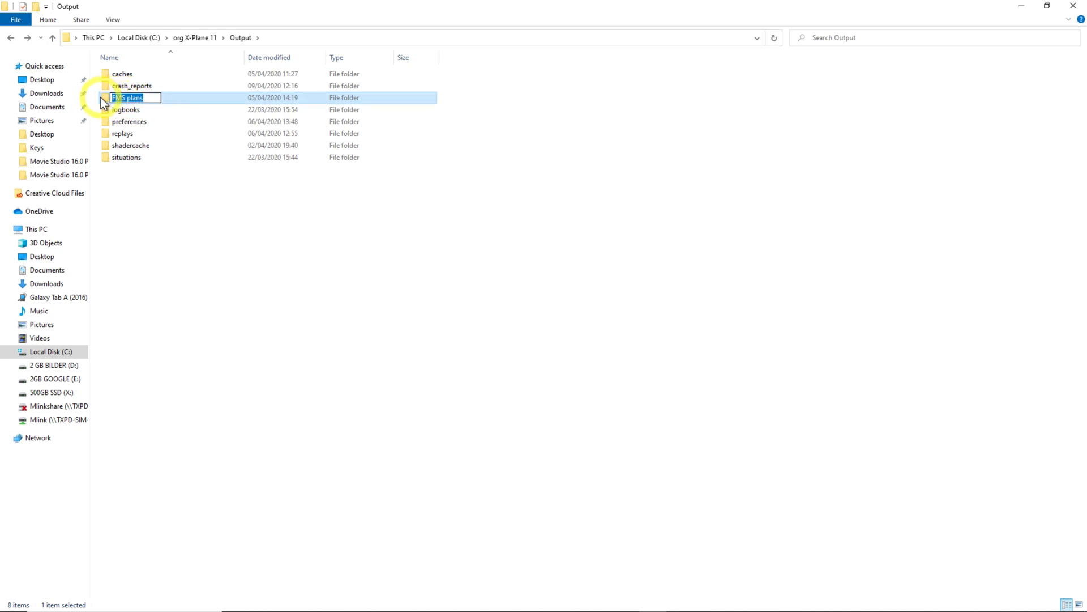
pyautogui.doubleClick(107, 97)
pyautogui.click(11, 37)
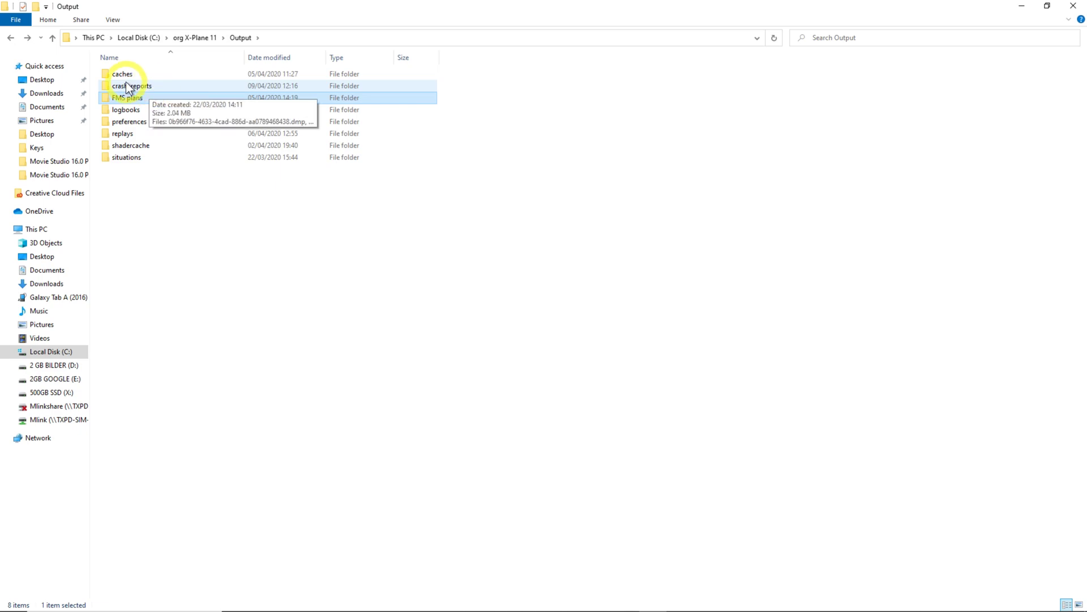
pyautogui.click(11, 38)
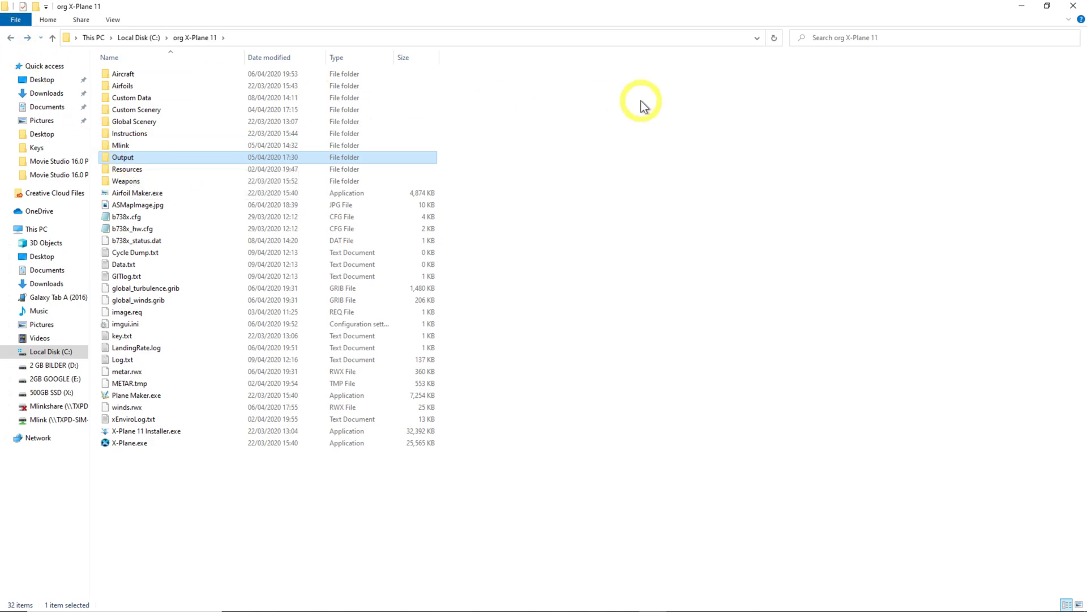
# Close File Explorer and start the simulator with Fly X-Plane Now on the Finished Web Update page.
pyautogui.click(1073, 6)
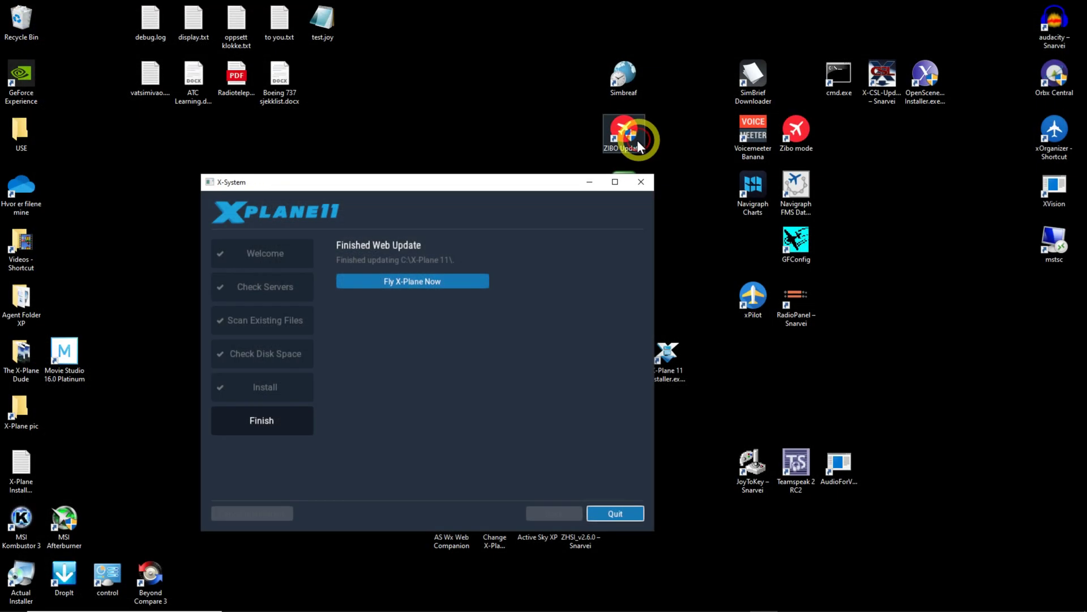
pyautogui.click(420, 281)
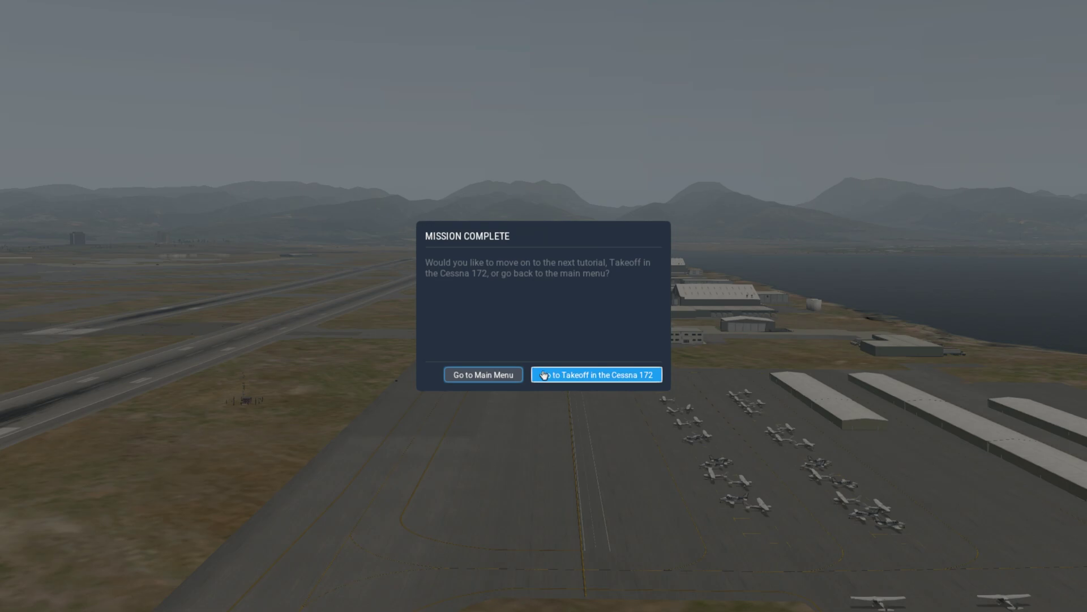
# In Settings > General, turn off ATC taxi arrows, set 6 flight models per frame, enable experimental flight model.
pyautogui.click(505, 374)
pyautogui.click(130, 383)
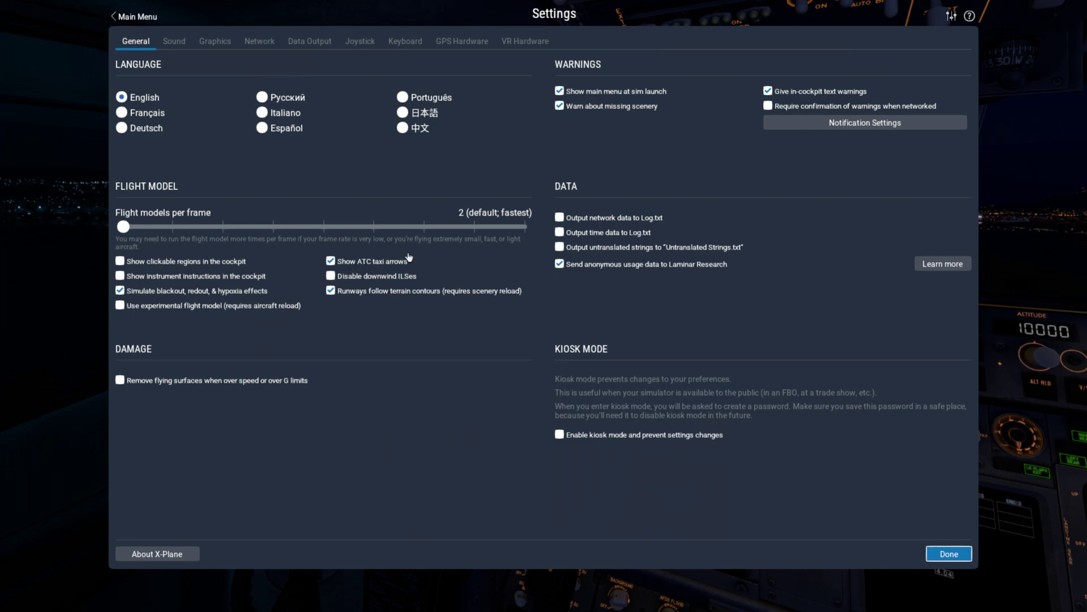
pyautogui.click(331, 260)
pyautogui.moveTo(327, 229)
pyautogui.mouseDown()
pyautogui.moveTo(376, 226)
pyautogui.moveTo(283, 227)
pyautogui.moveTo(338, 229)
pyautogui.mouseUp()
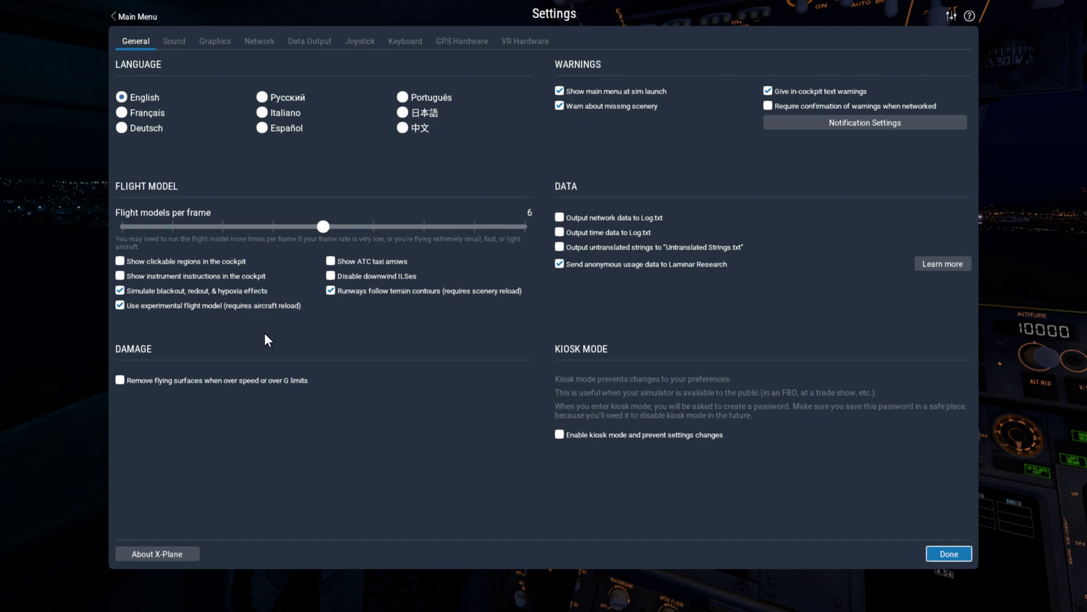
pyautogui.click(174, 42)
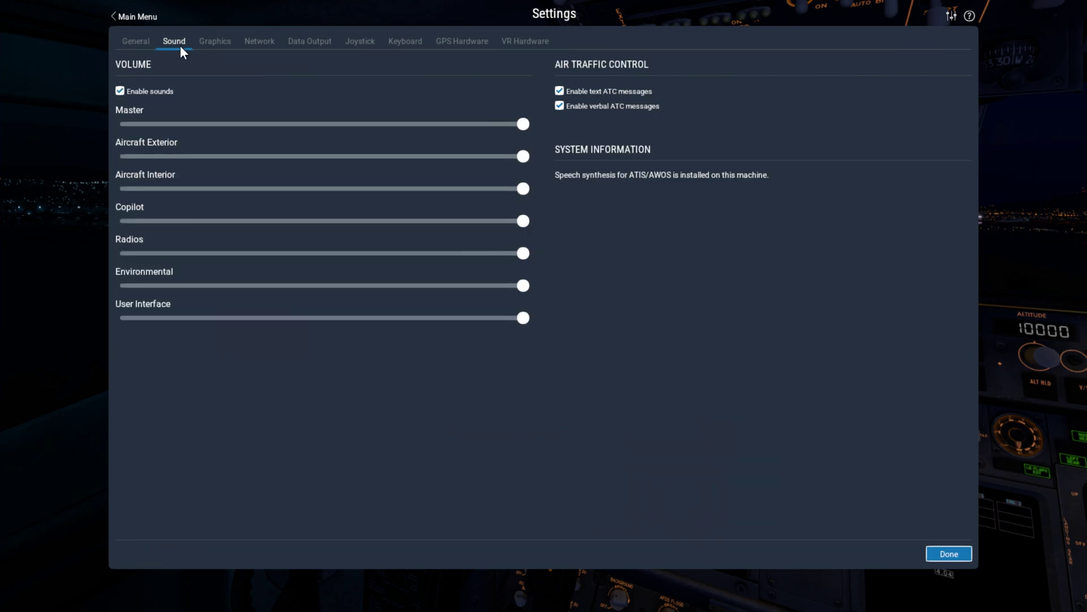
# Tick Show in Cockpit for the Frame rate row under Data Output.
pyautogui.click(215, 41)
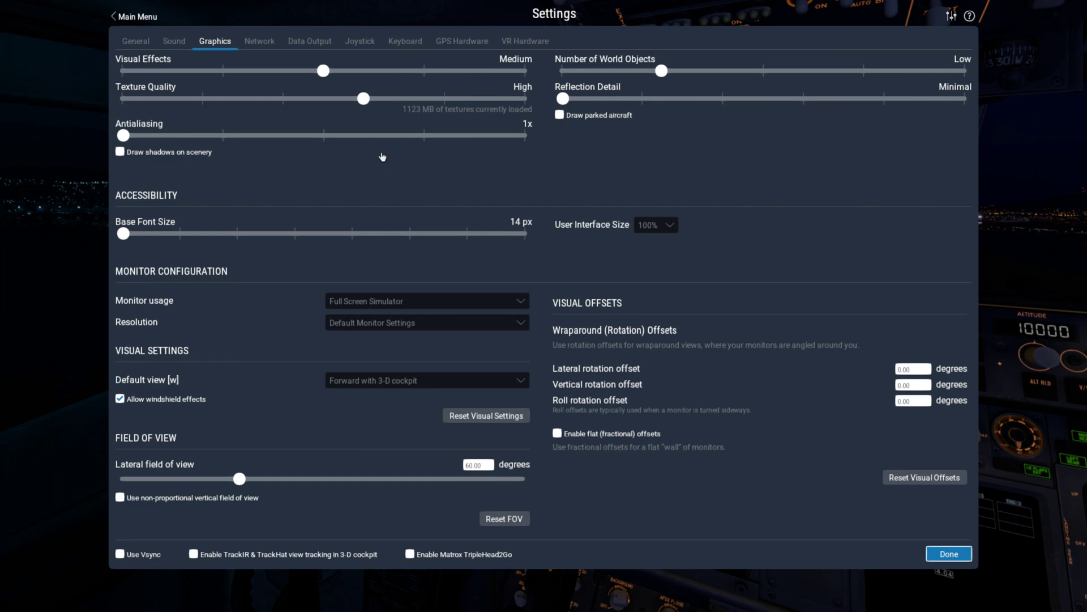
pyautogui.click(324, 43)
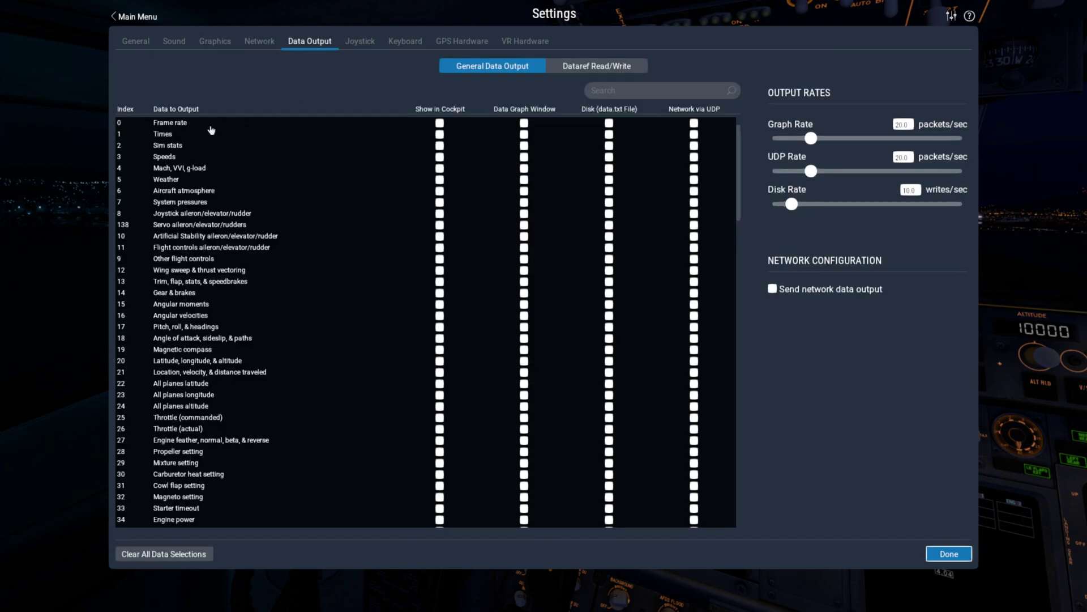
pyautogui.click(439, 124)
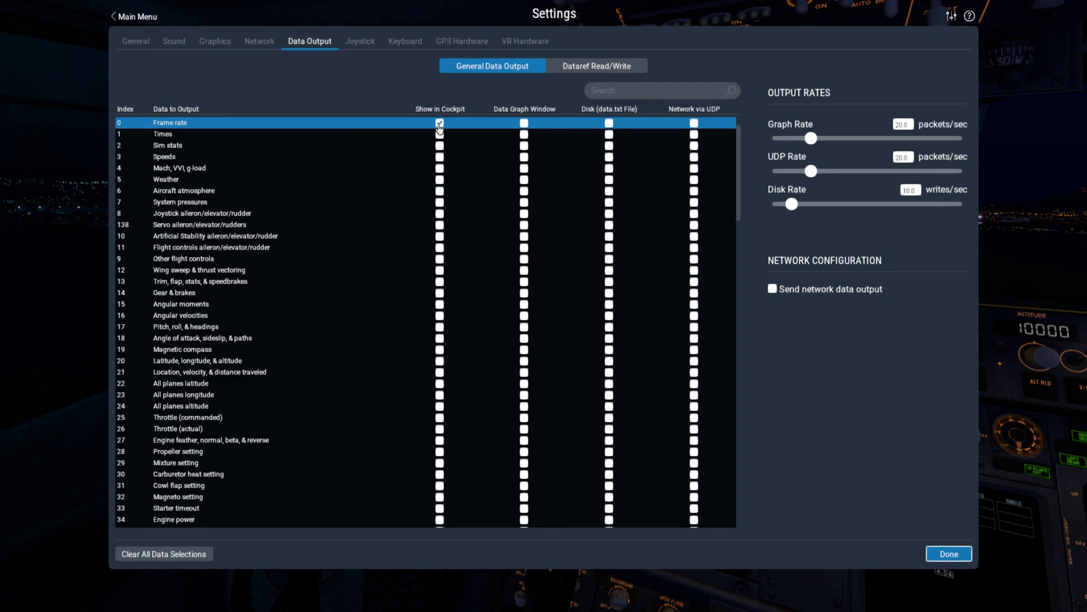
pyautogui.click(218, 45)
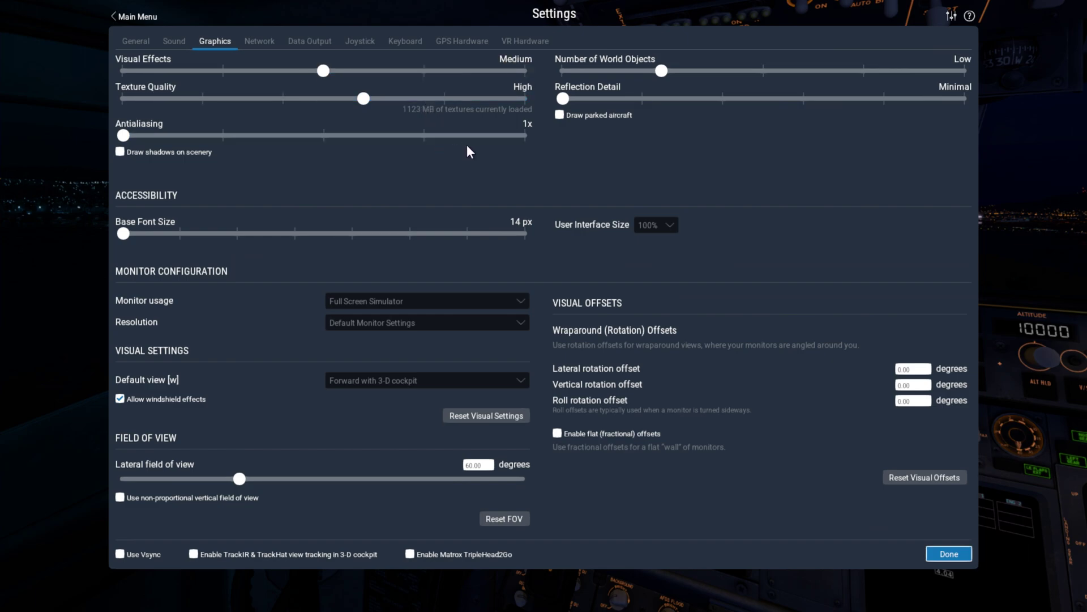
# Set World Objects High, Visual Effects High (HDR), Texture Quality Maximum, Antialiasing 4x SSAA+FXAA.
pyautogui.moveTo(661, 71); pyautogui.dragTo(864, 71)
pyautogui.click(423, 70)
pyautogui.click(522, 98)
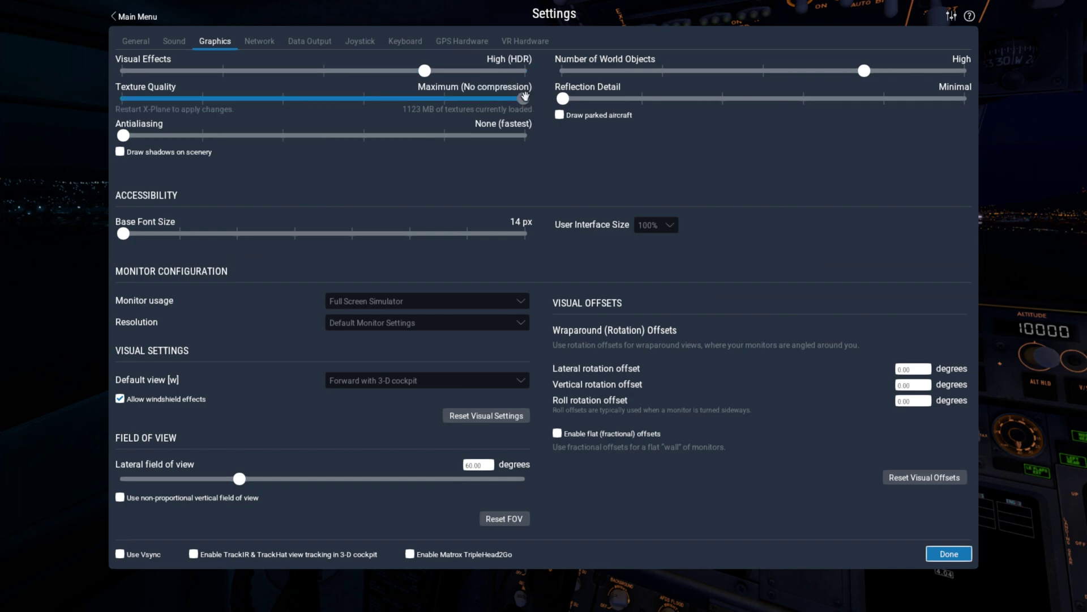
pyautogui.click(445, 136)
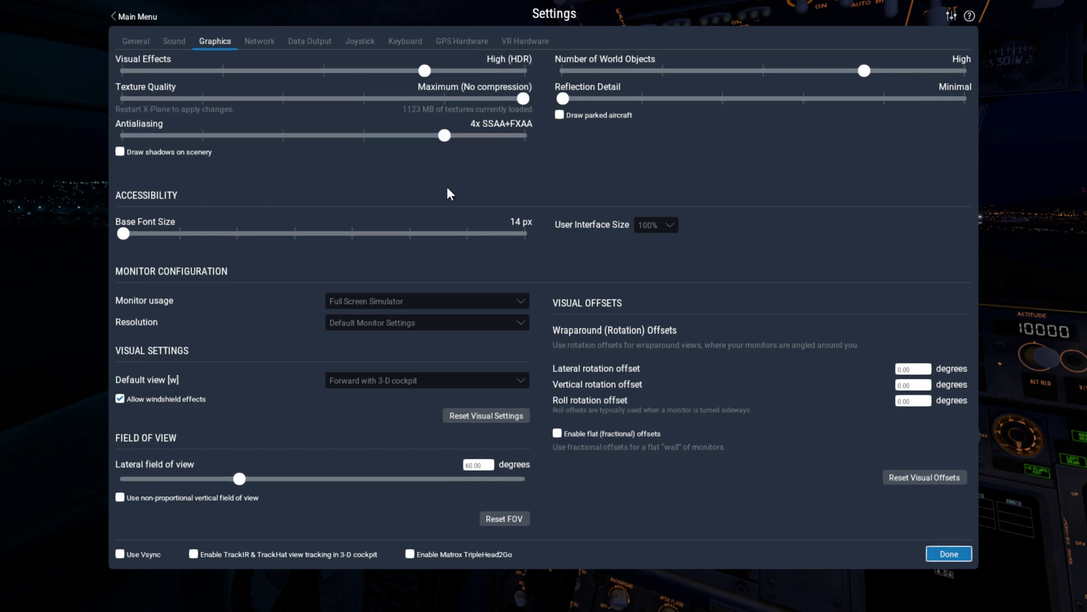
pyautogui.click(406, 300)
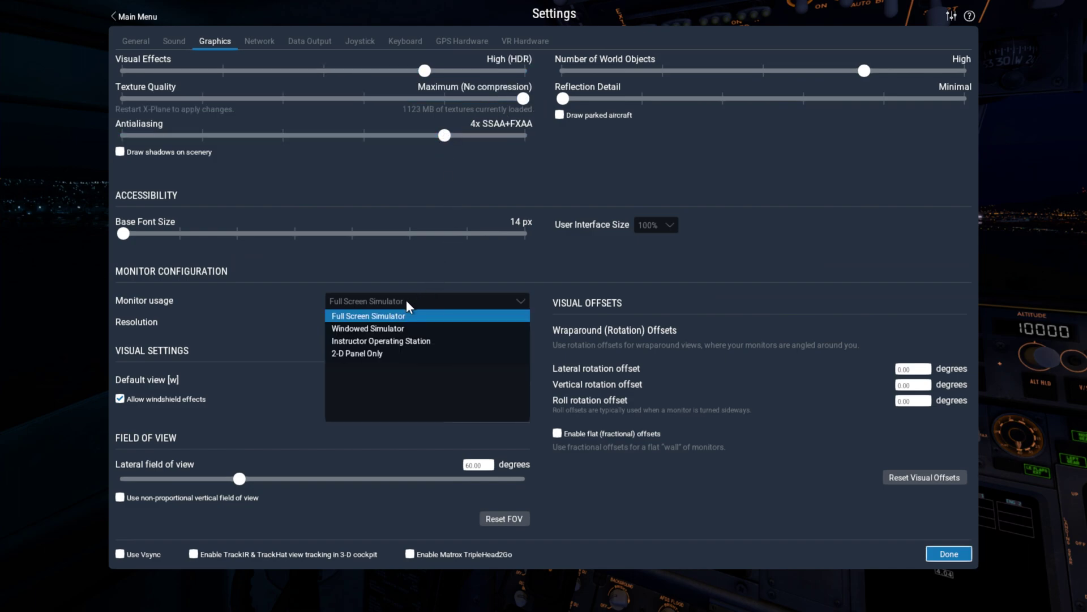
# Switch Monitor usage to Windowed Simulator and maximize the simulator window.
pyautogui.click(393, 328)
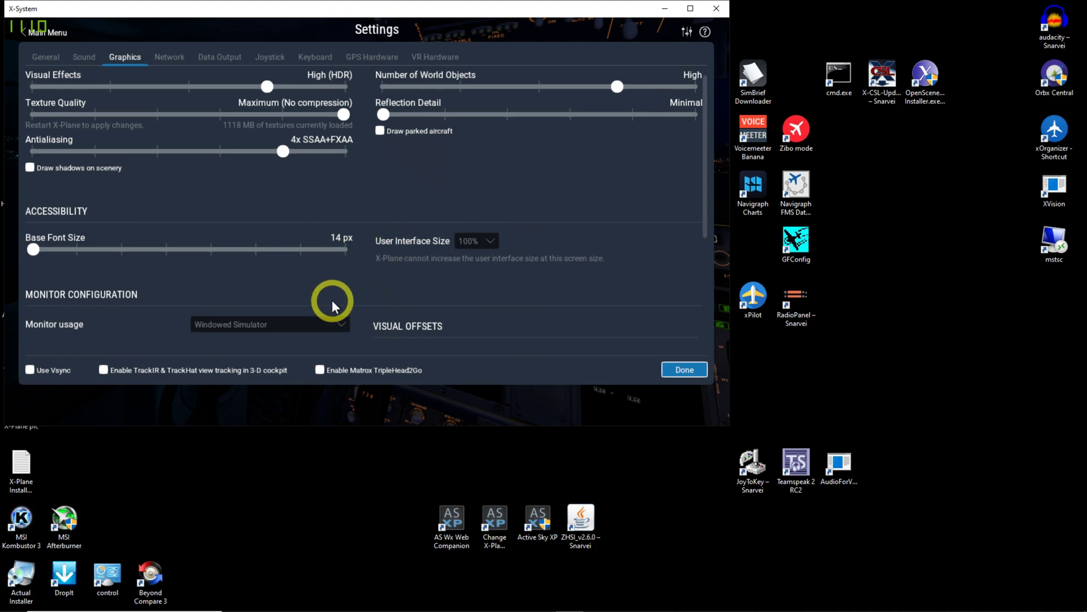
pyautogui.scroll(-1, 342, 325)
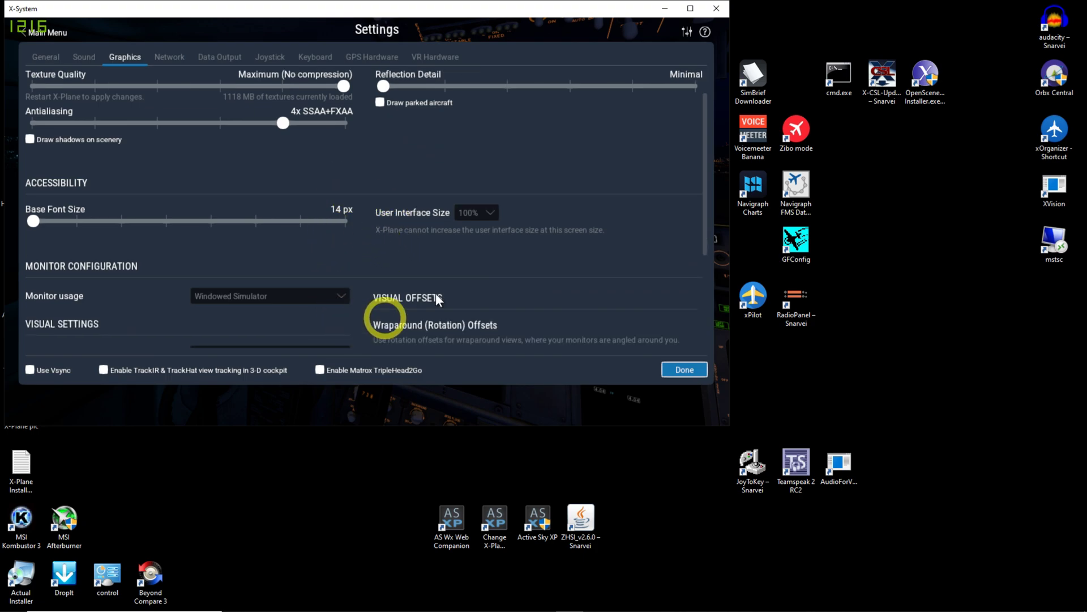
pyautogui.click(691, 9)
# Keep the default view on Forward with 3-D cockpit.
pyautogui.click(445, 386)
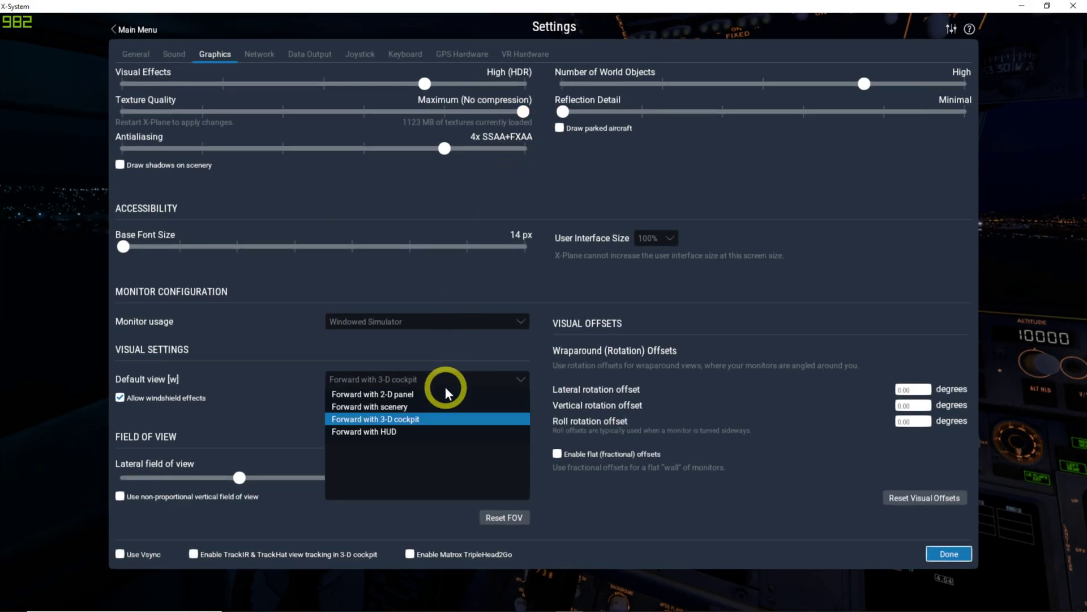
pyautogui.click(393, 406)
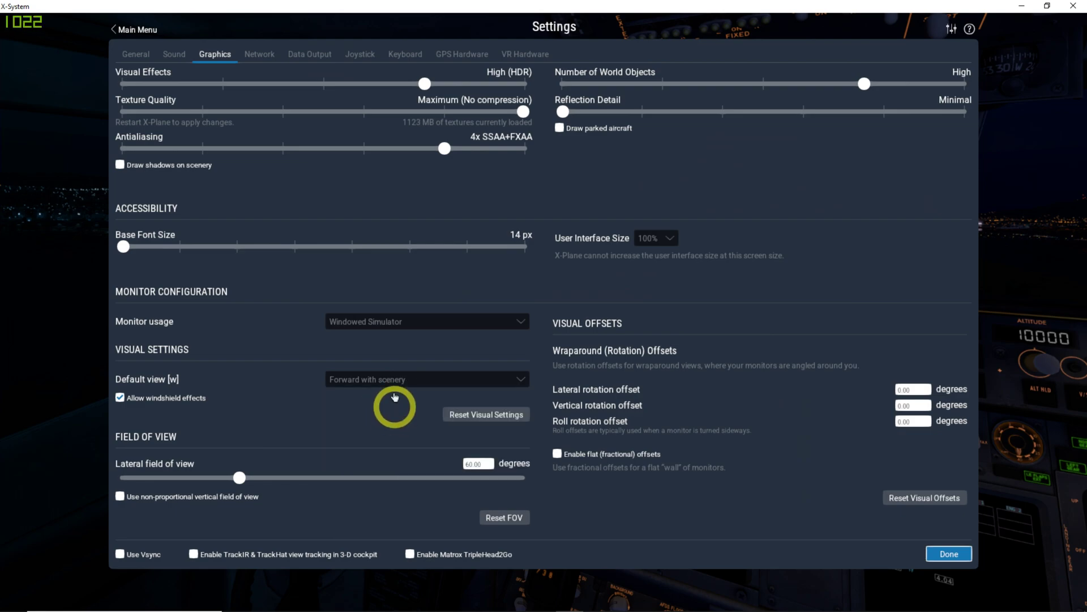
pyautogui.click(397, 379)
pyautogui.click(389, 419)
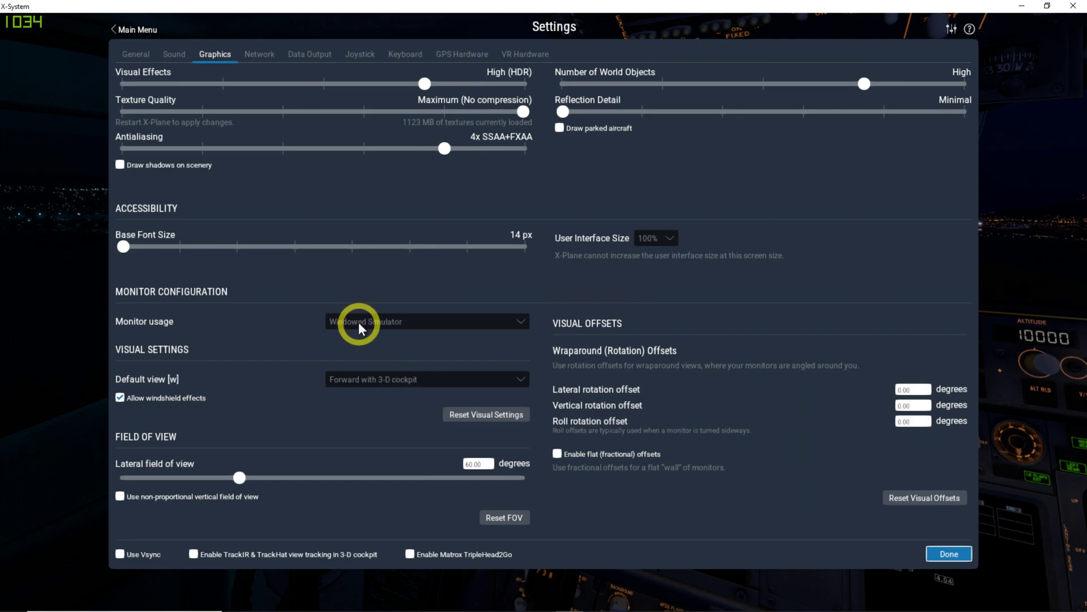
# Leave Monitor usage on Windowed Simulator after briefly trying Full-Screen Simulator.
pyautogui.click(413, 322)
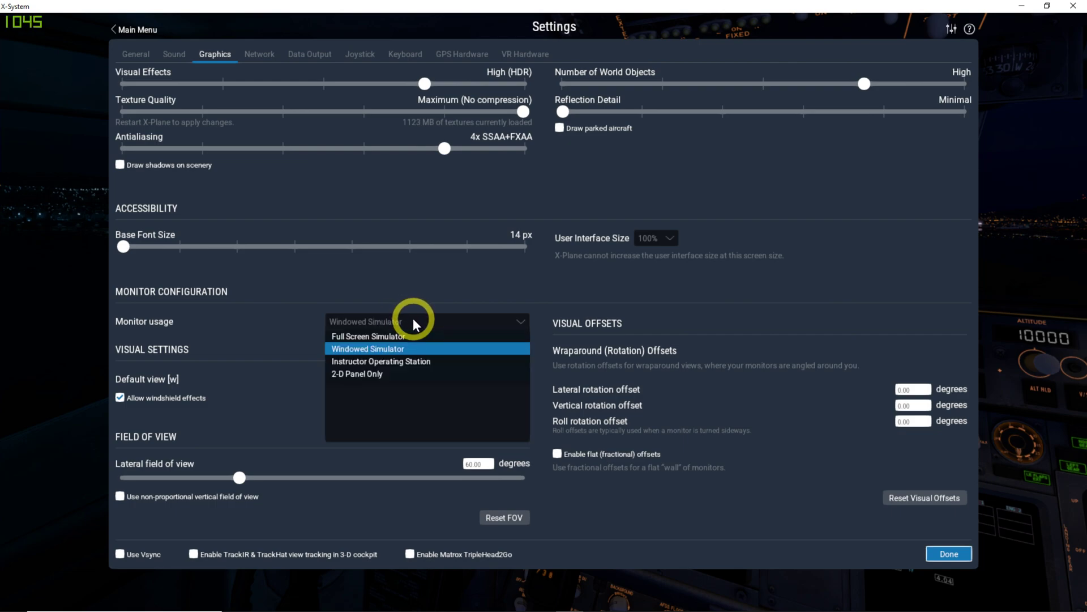
pyautogui.click(399, 336)
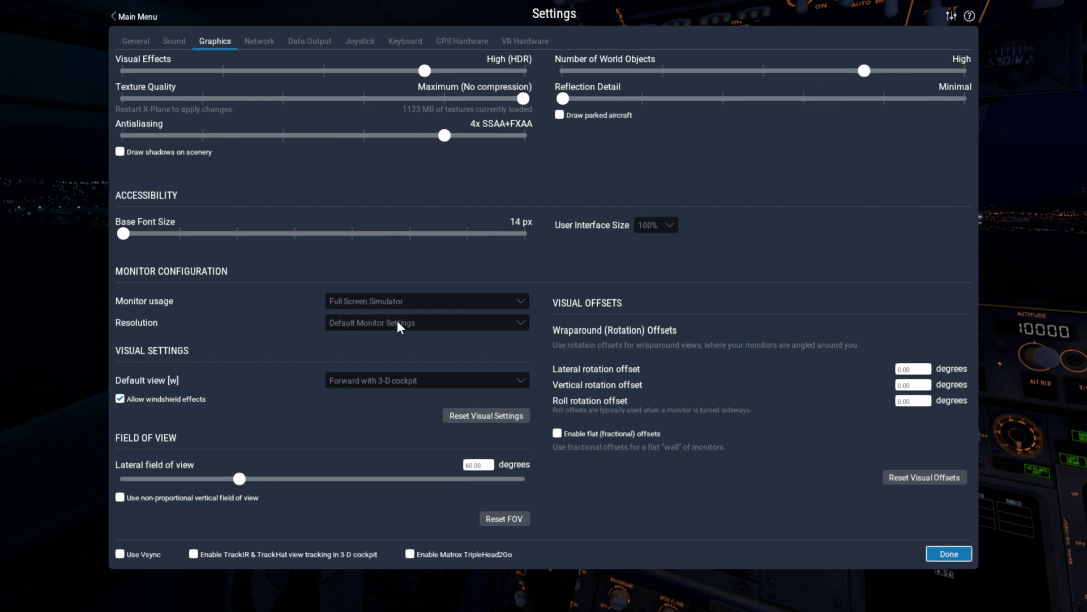
pyautogui.click(398, 303)
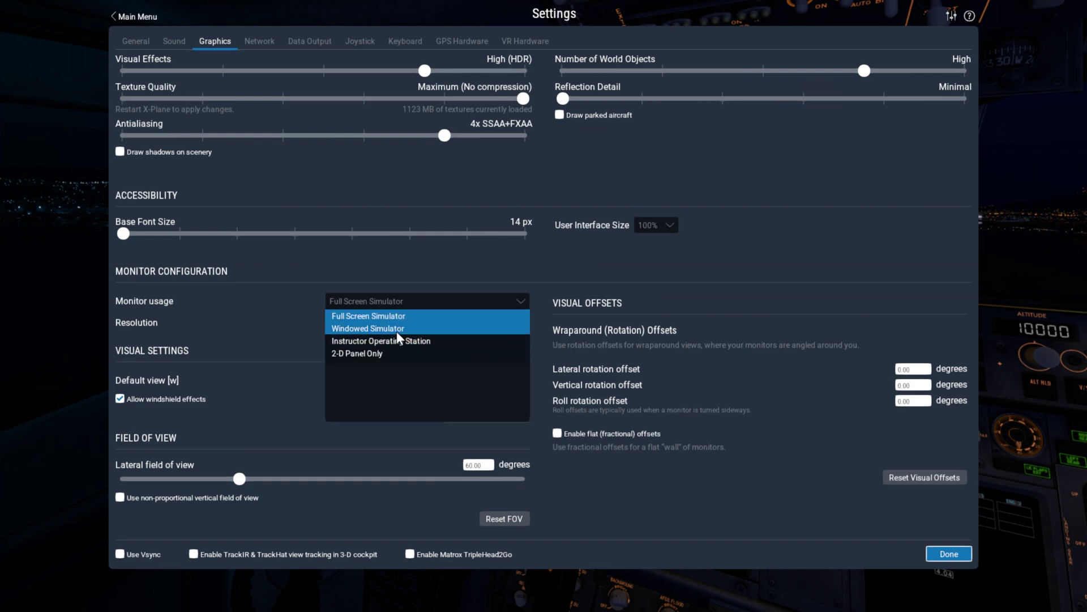
pyautogui.click(397, 330)
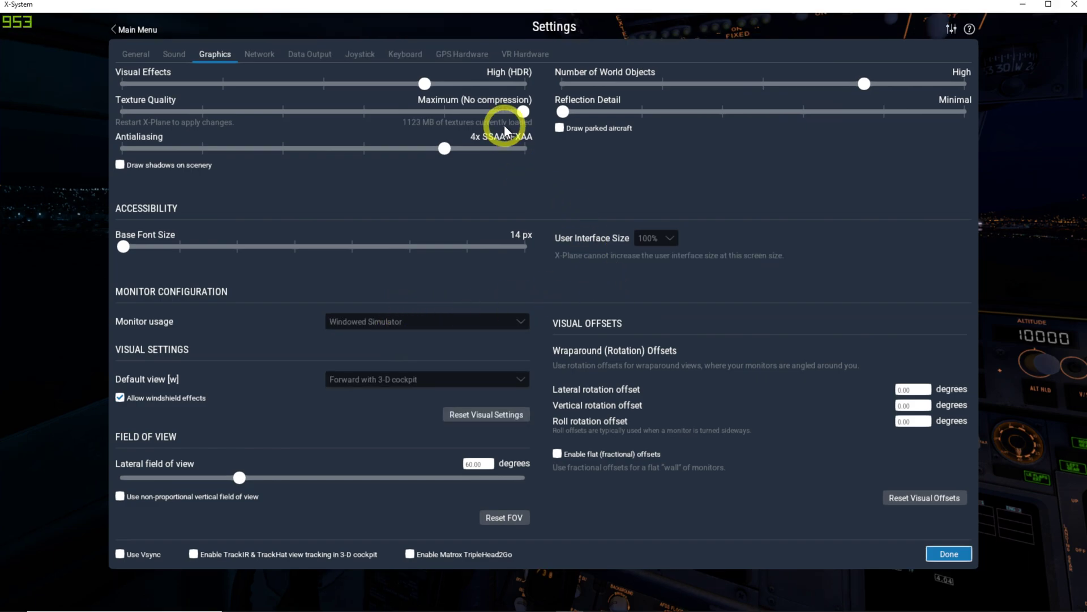
# Set Visual Effects Medium, Texture Quality High, Antialiasing 1x, World Objects Low, and lateral field of view 70.
pyautogui.click(319, 84)
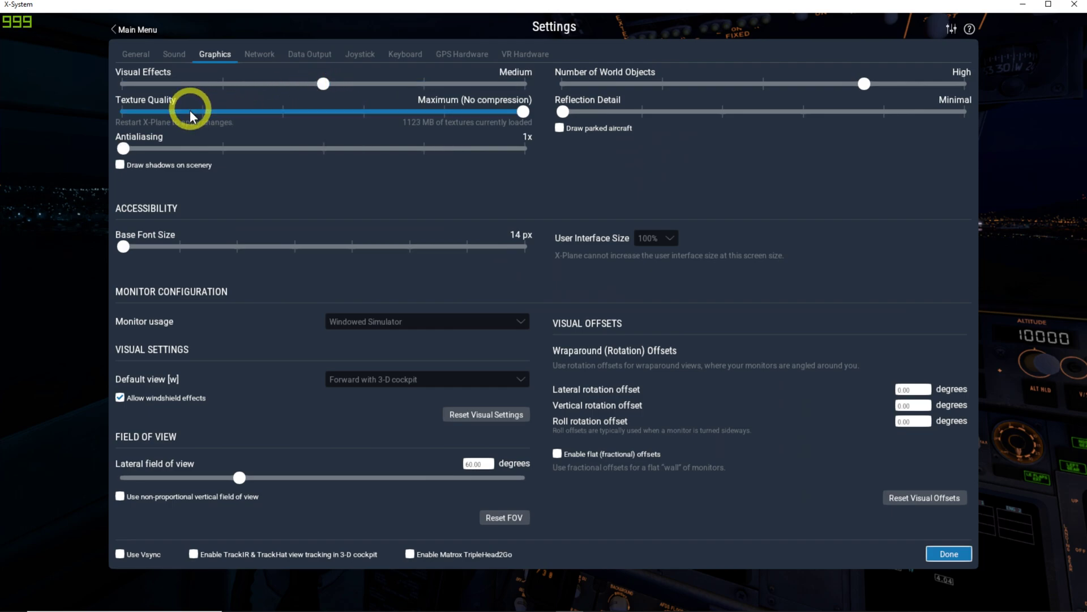
pyautogui.click(363, 112)
pyautogui.click(149, 149)
pyautogui.click(566, 134)
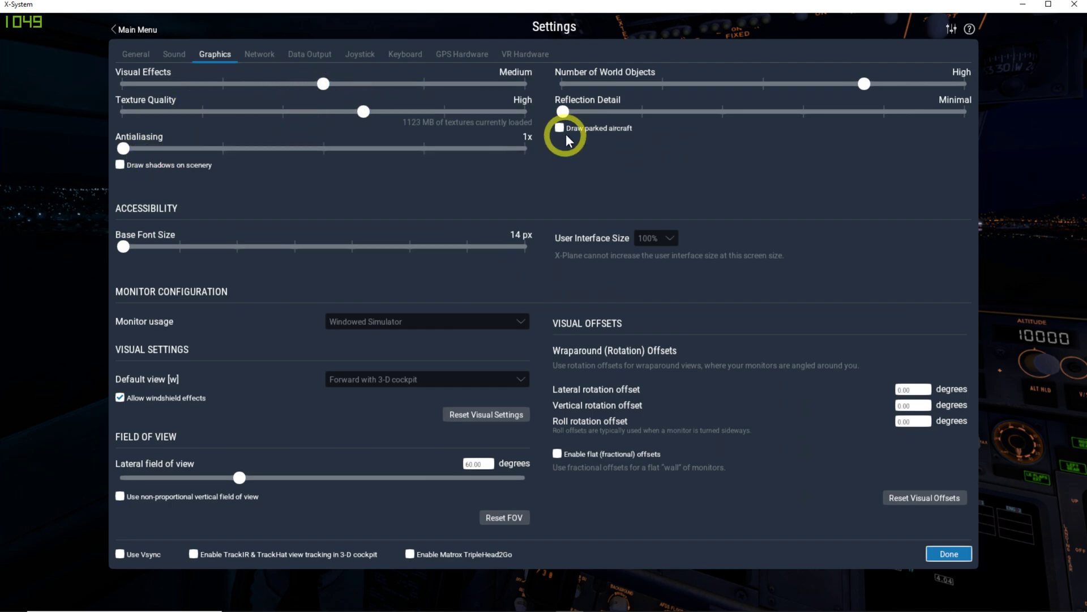
pyautogui.moveTo(864, 84)
pyautogui.mouseDown()
pyautogui.moveTo(676, 85)
pyautogui.moveTo(665, 94)
pyautogui.mouseUp()
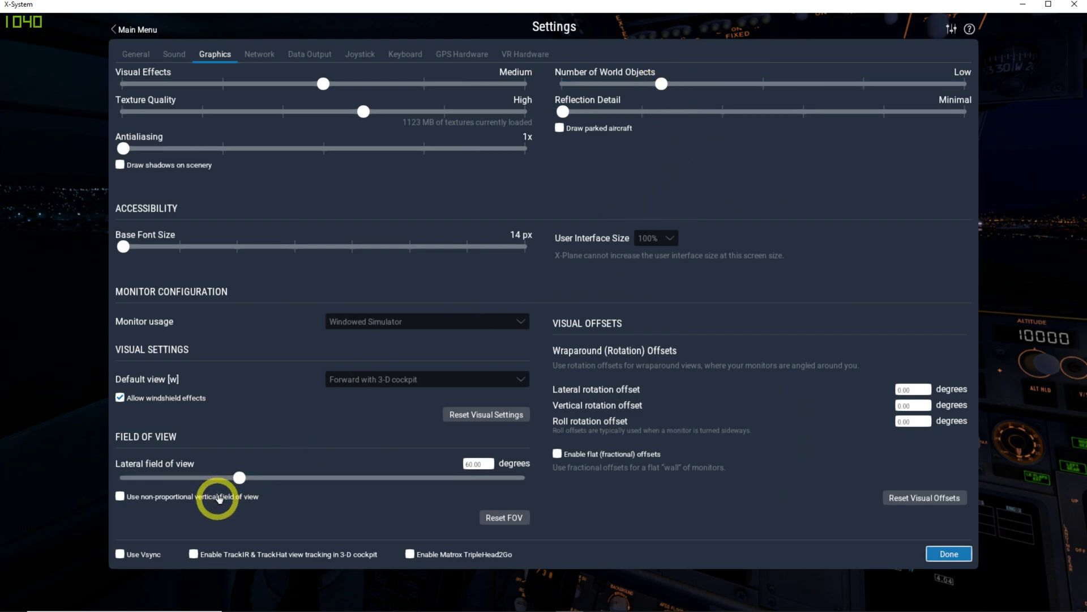
pyautogui.moveTo(487, 464); pyautogui.dragTo(446, 463)
pyautogui.write('70')
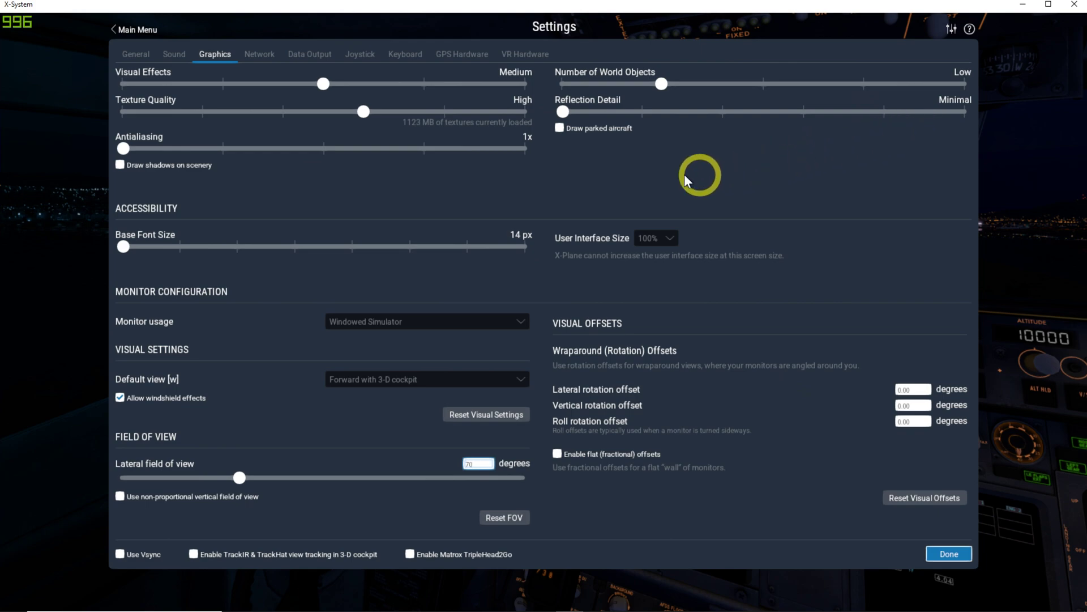
# Minimize X-Plane and return to Chrome's XFlightDeck tab, scrolling down to its DOWNLOAD links.
pyautogui.click(1027, 8)
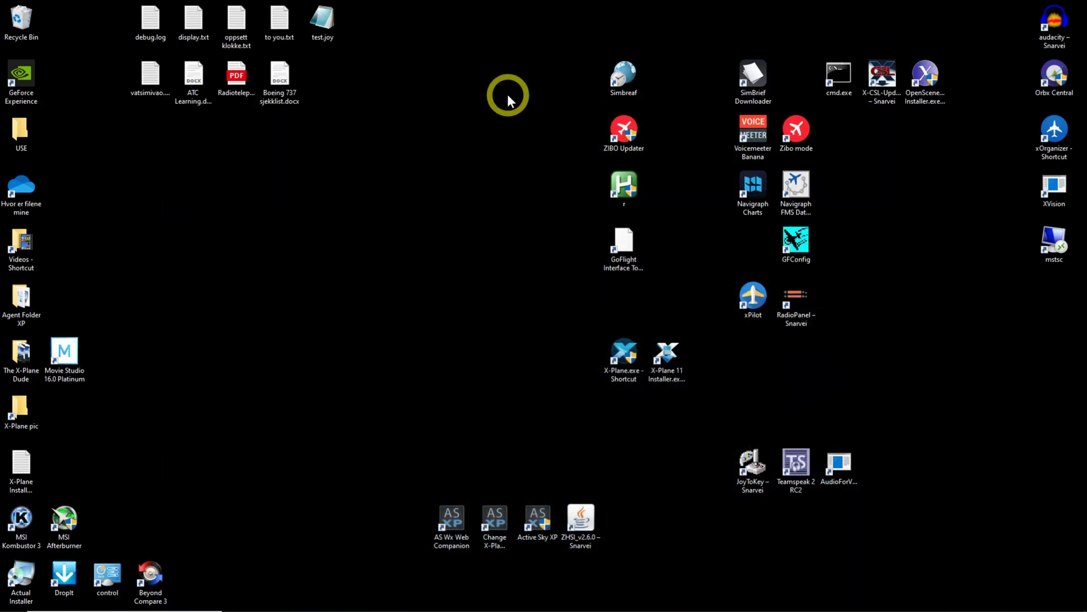
pyautogui.click(348, 602)
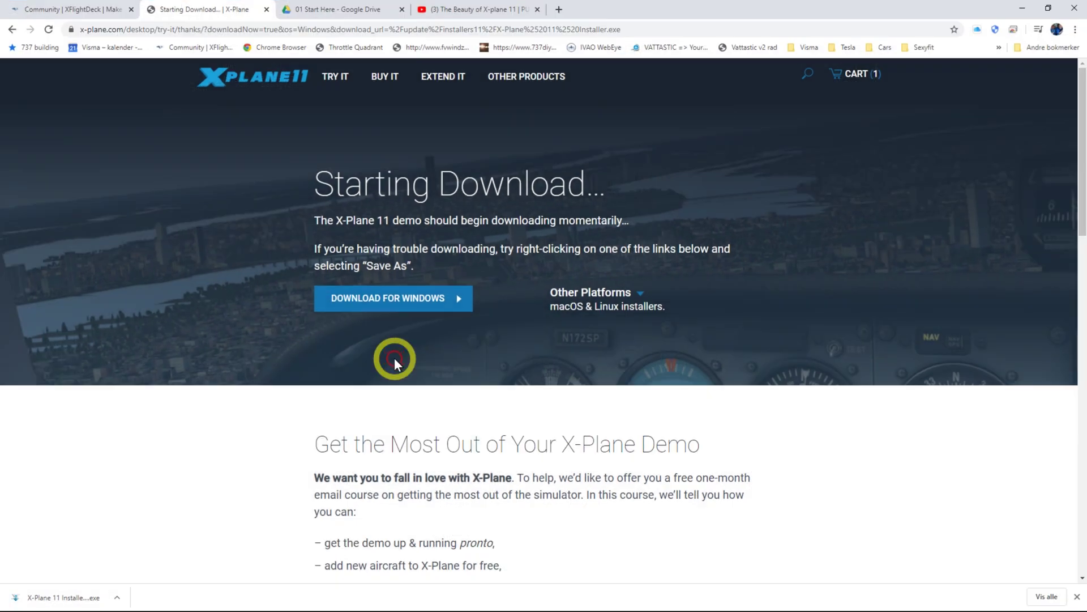
pyautogui.click(77, 10)
pyautogui.scroll(-5, 404, 518)
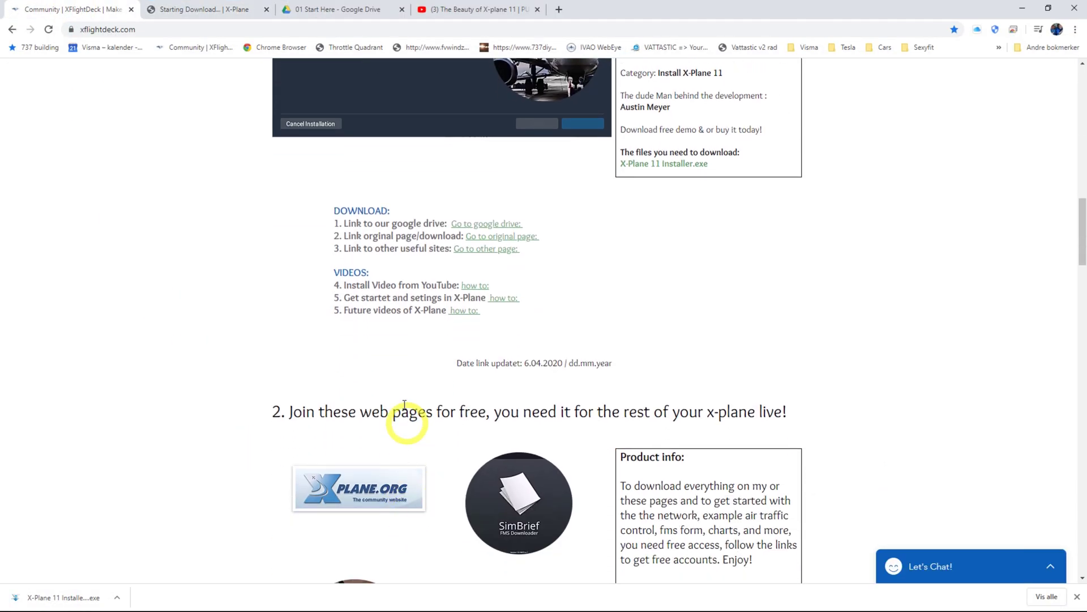